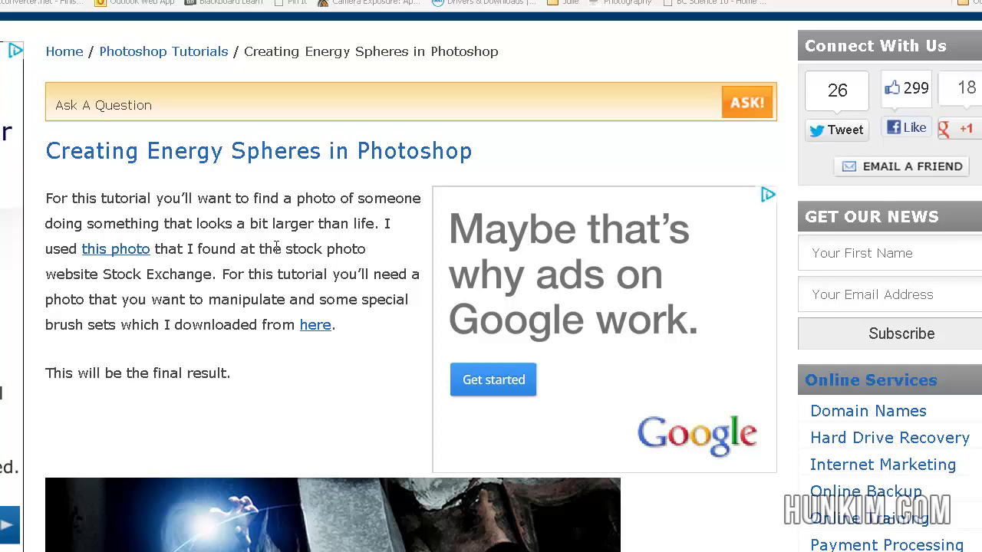
Scroll down the energy-sphere tutorial page to the link for the full-size boy photo.
{"action": "scroll", "coordinate": [259, 249], "scroll_direction": "down", "scroll_amount": 2}
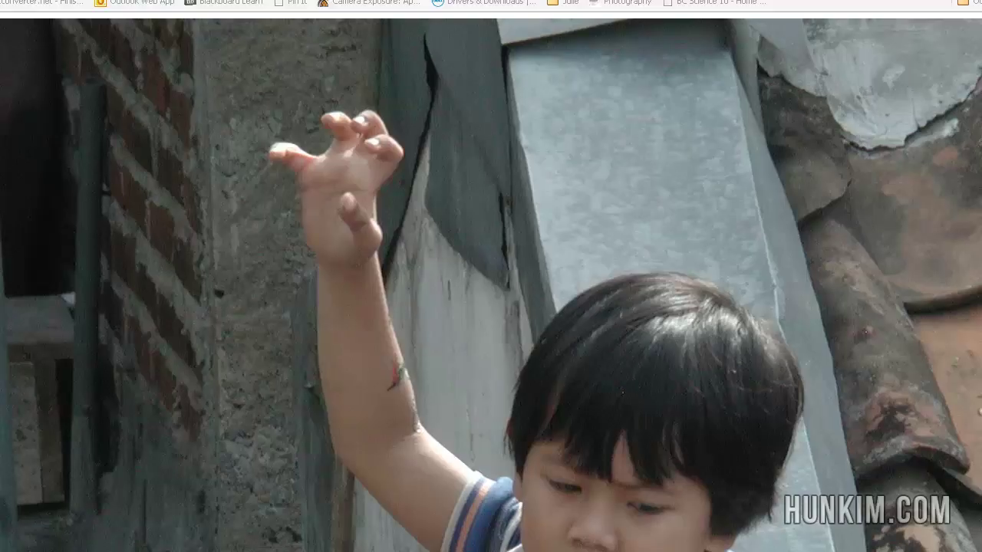
Copy the boy photo from the browser and switch to Photoshop's Untitled-1 document.
{"action": "right_click", "coordinate": [448, 283]}
{"action": "left_click", "coordinate": [480, 313]}
{"action": "key", "text": "alt+Tab"}
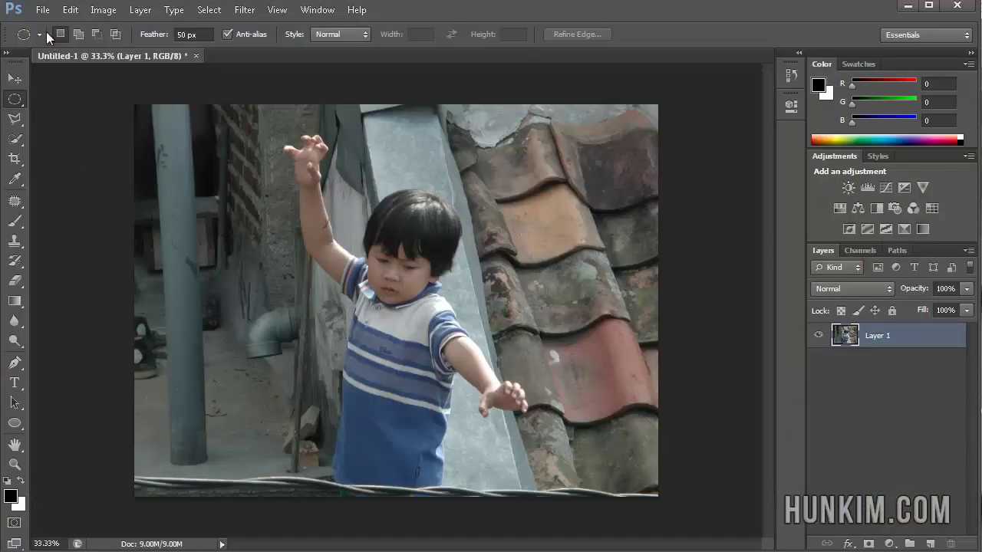
{"action": "left_click", "coordinate": [42, 10]}
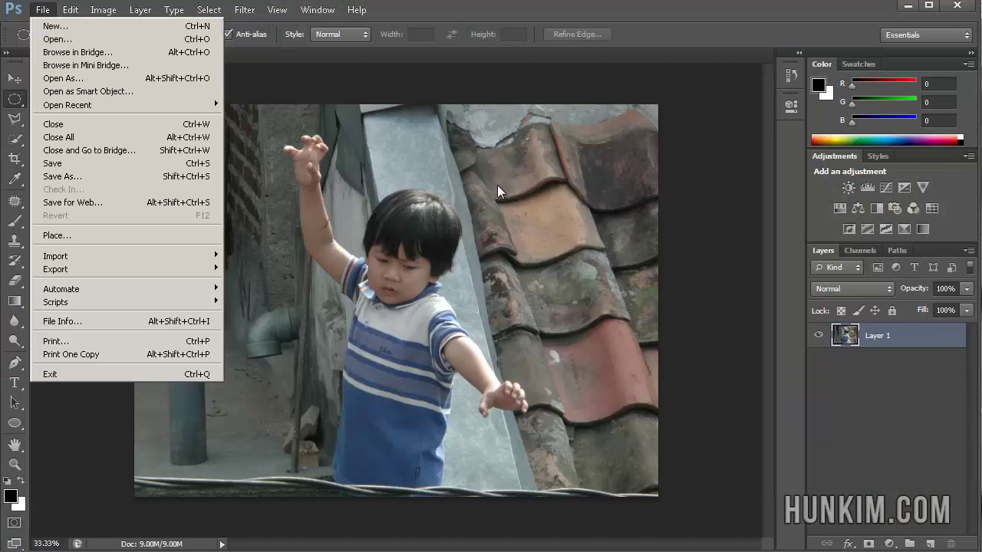
{"action": "left_click", "coordinate": [706, 192]}
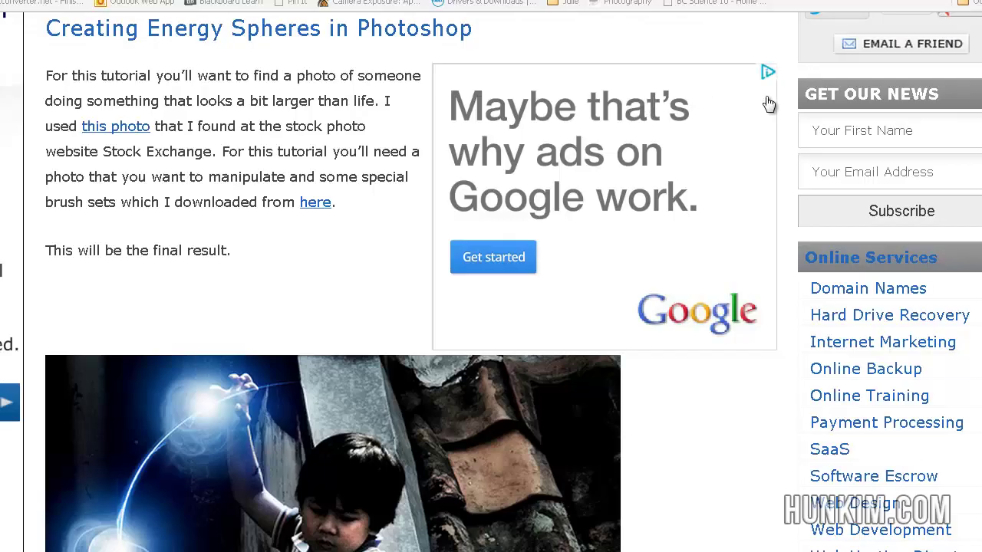
Scroll the r0man.de brush page to Set No. 11 and download its four abstract brushes.
{"action": "scroll", "coordinate": [742, 127], "scroll_direction": "down", "scroll_amount": 1}
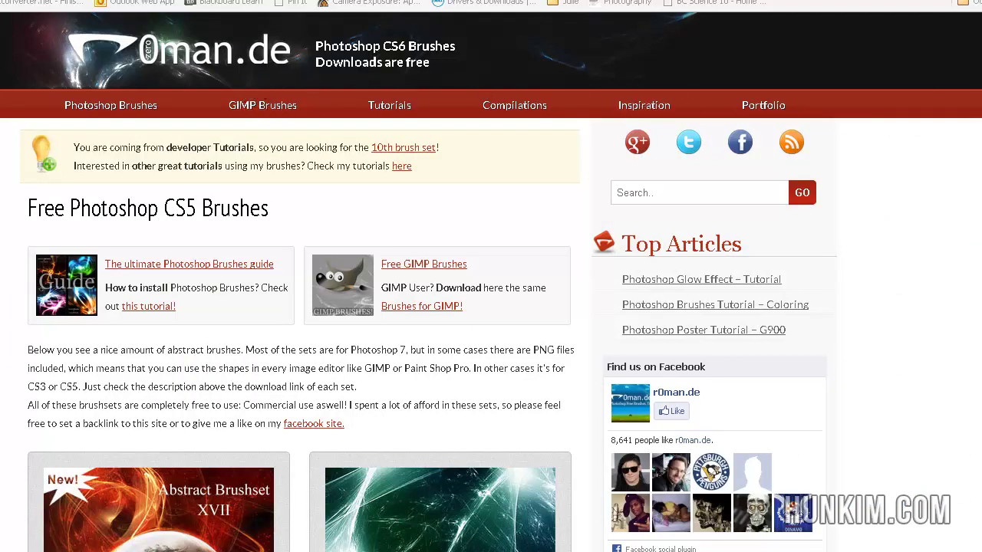
{"action": "scroll", "coordinate": [491, 283], "scroll_direction": "down", "scroll_amount": 10}
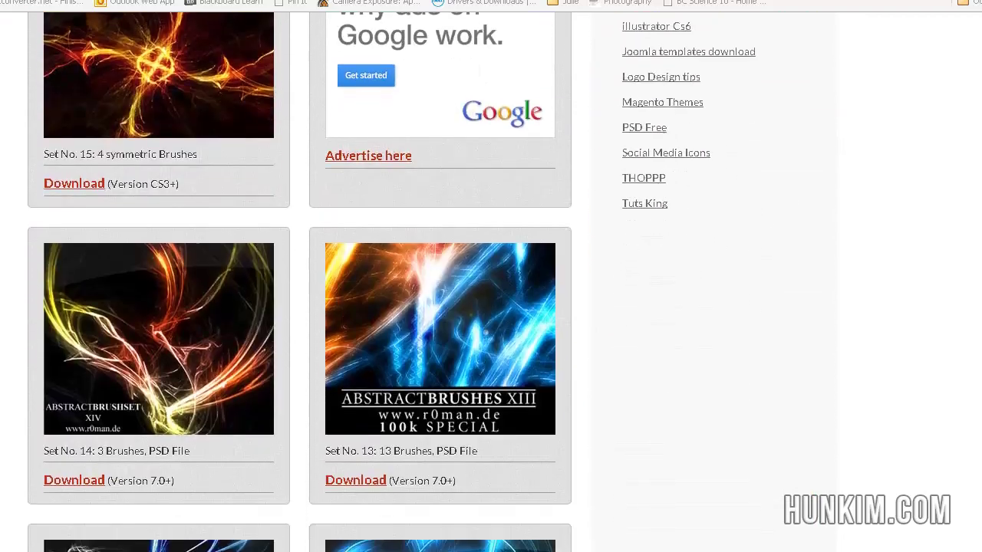
{"action": "scroll", "coordinate": [491, 283], "scroll_direction": "down", "scroll_amount": 5}
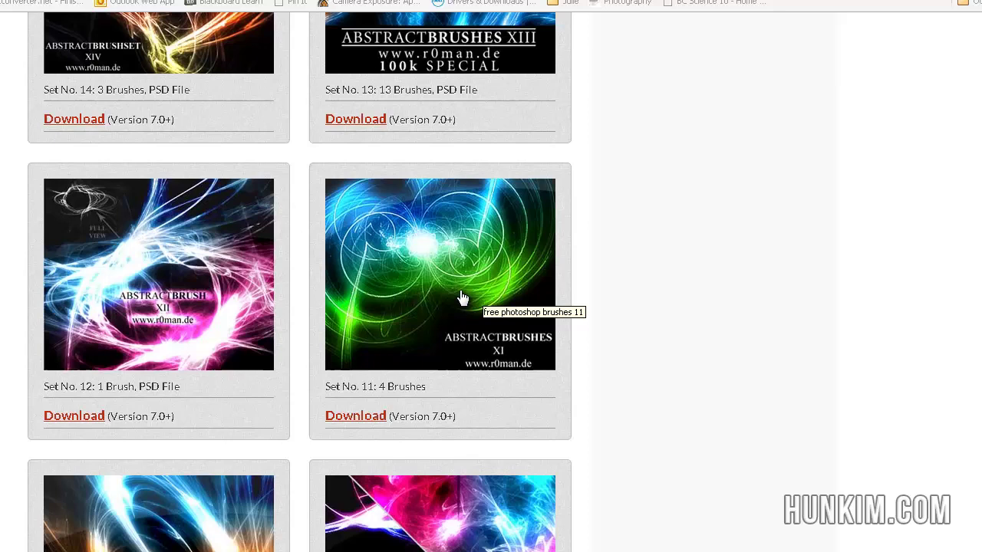
{"action": "left_click", "coordinate": [361, 419]}
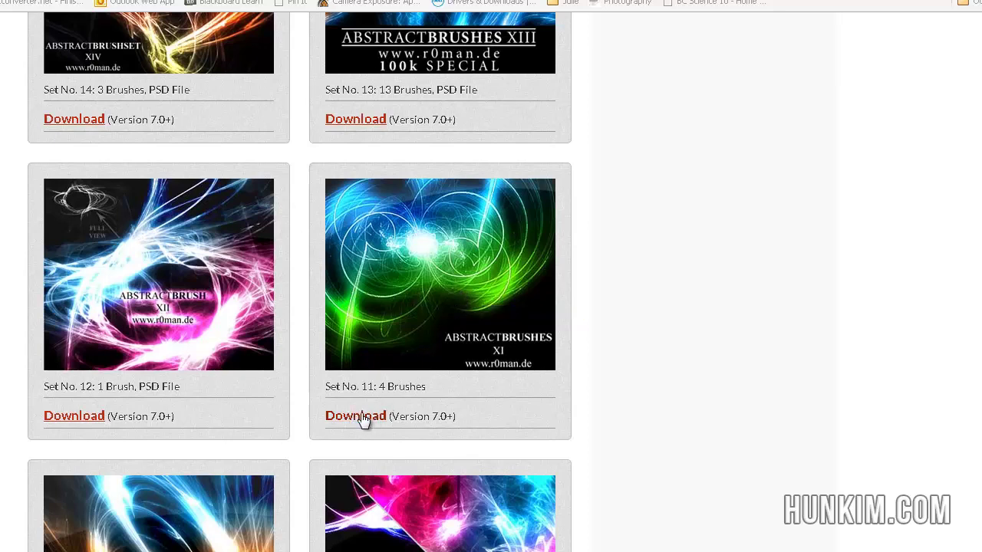
{"action": "key", "text": "alt+Tab"}
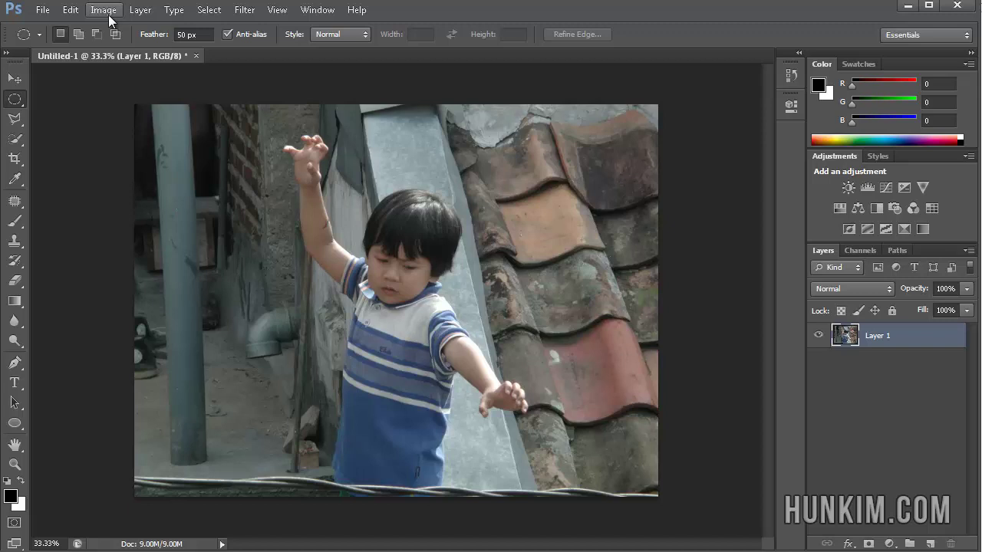
Select the Brush Tool, load the abstract brush set and choose its 594 px brush tip.
{"action": "left_click", "coordinate": [18, 141]}
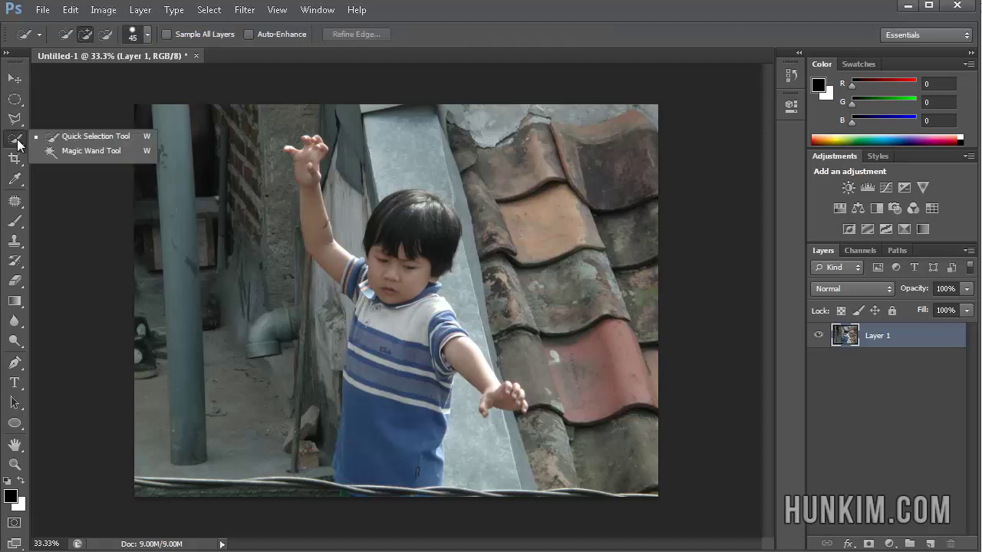
{"action": "left_click", "coordinate": [14, 221]}
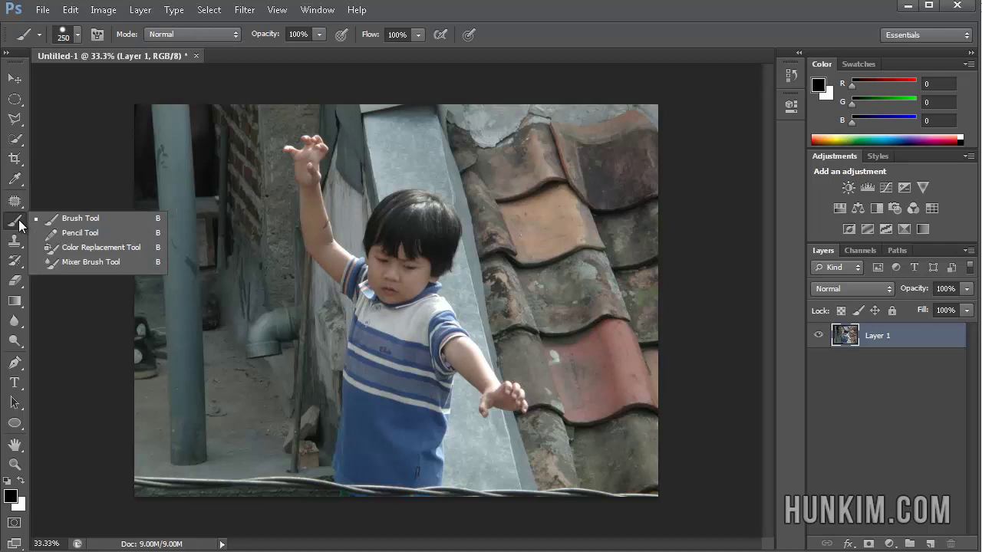
{"action": "left_click", "coordinate": [73, 222]}
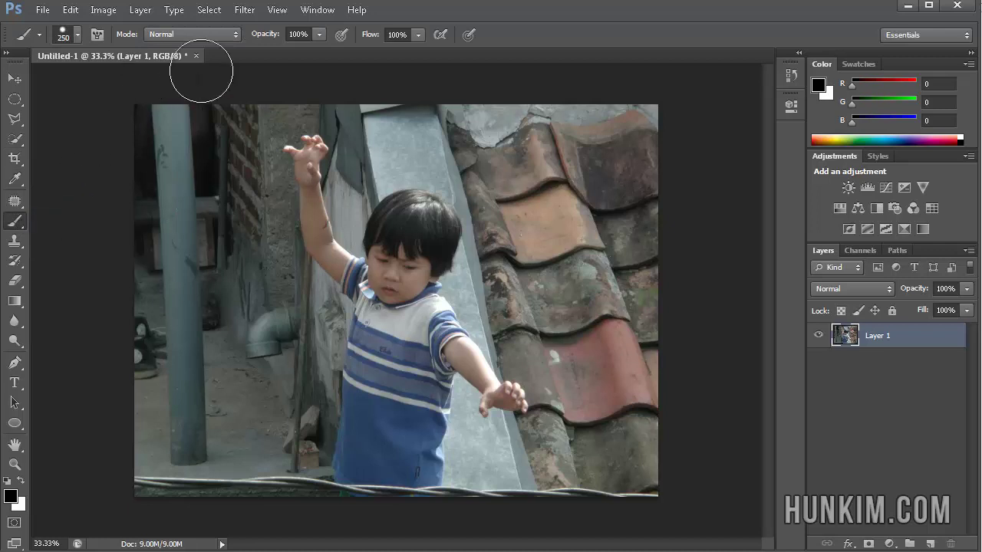
{"action": "left_click", "coordinate": [77, 34]}
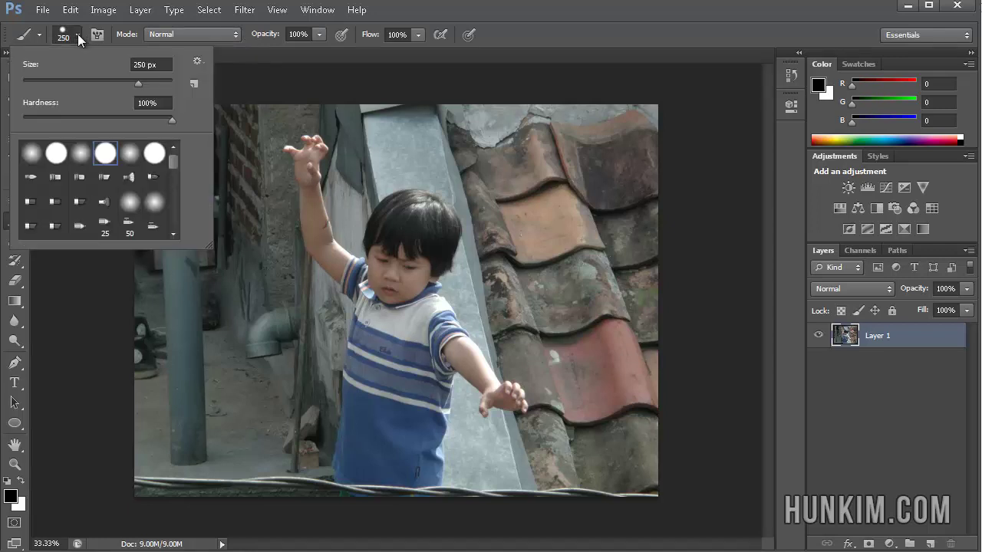
{"action": "left_click", "coordinate": [197, 61]}
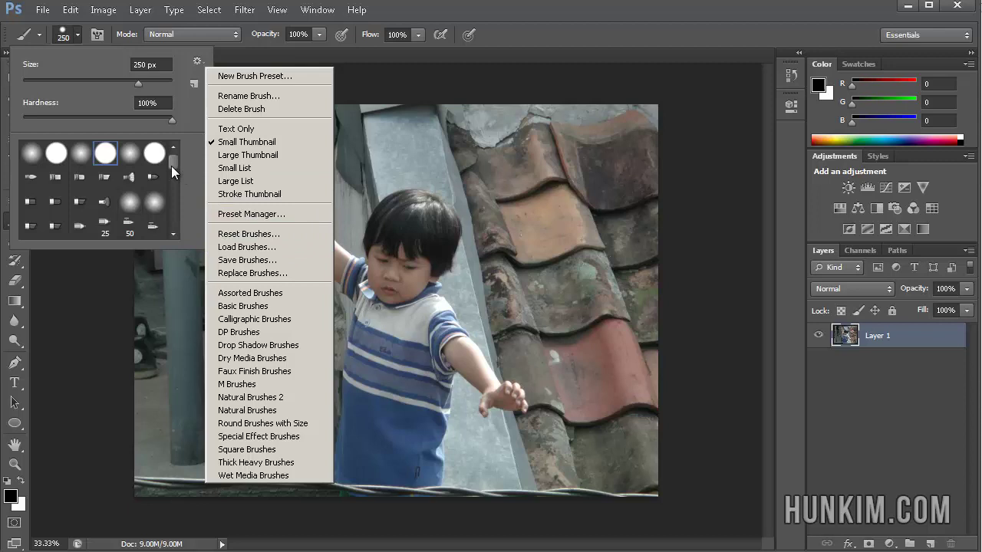
{"action": "left_click", "coordinate": [179, 188]}
{"action": "mouse_move", "coordinate": [175, 164]}
{"action": "left_mouse_down"}
{"action": "mouse_move", "coordinate": [184, 226]}
{"action": "mouse_move", "coordinate": [183, 209]}
{"action": "left_mouse_up"}
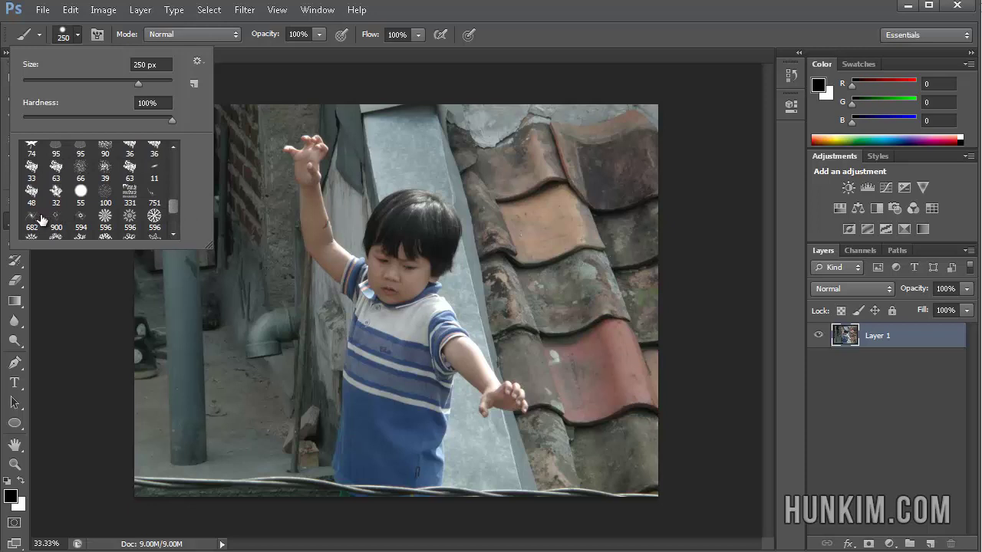
{"action": "left_click", "coordinate": [80, 222]}
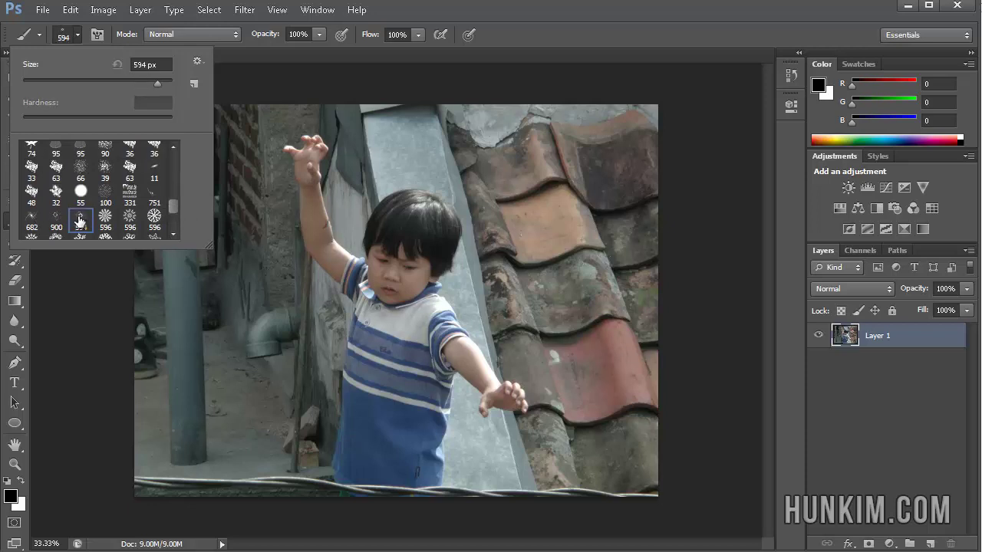
Paint a test stroke near the raised hand with the 594 px brush, then undo it.
{"action": "key", "text": "Return"}
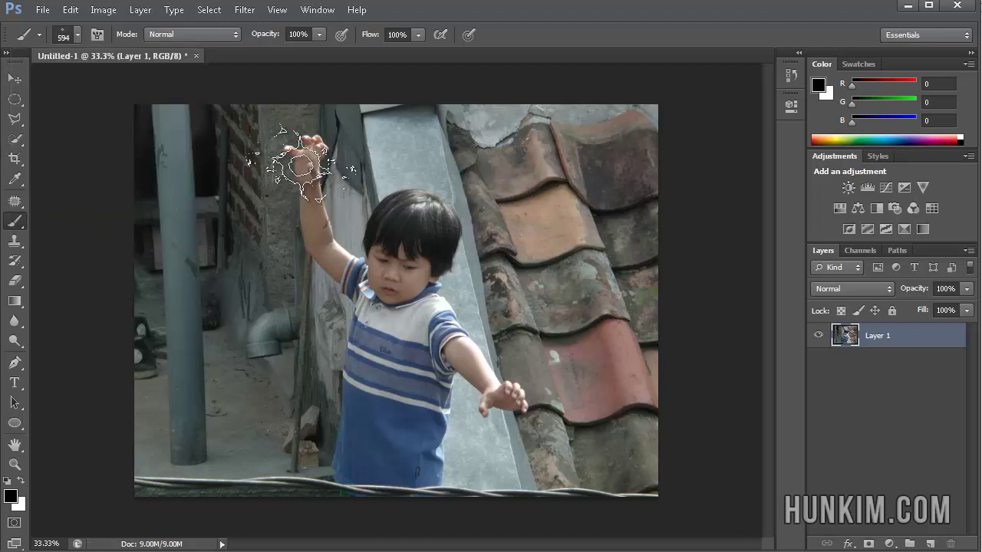
{"action": "left_click", "coordinate": [309, 157]}
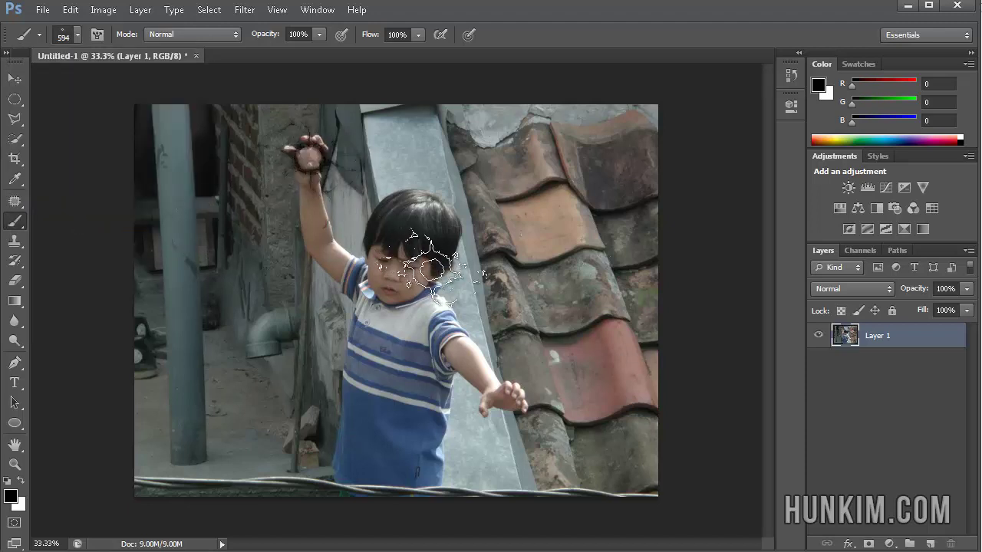
{"action": "key", "text": "ctrl+z"}
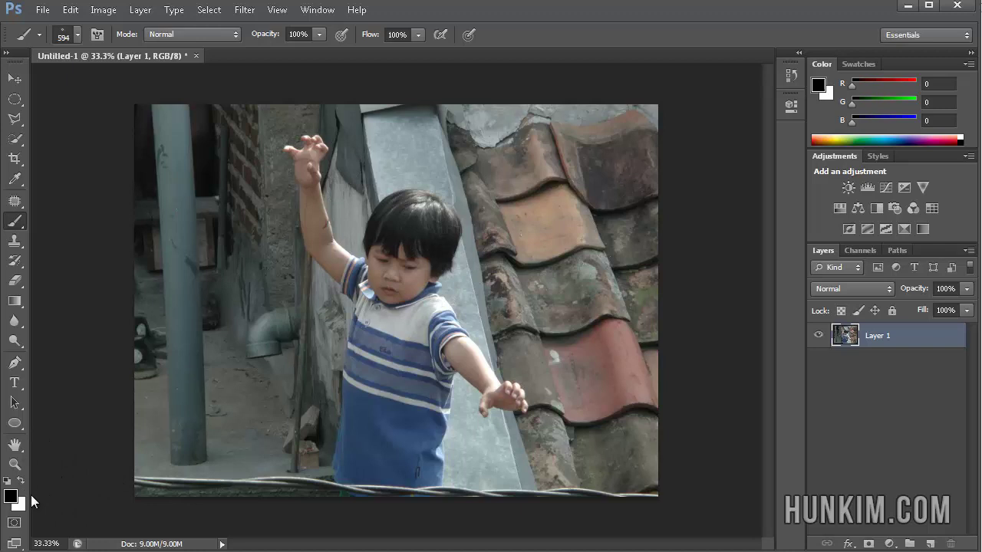
Set the foreground colour to pure blue (0000ff), test a blue stroke around the hand, then undo.
{"action": "left_click", "coordinate": [12, 499]}
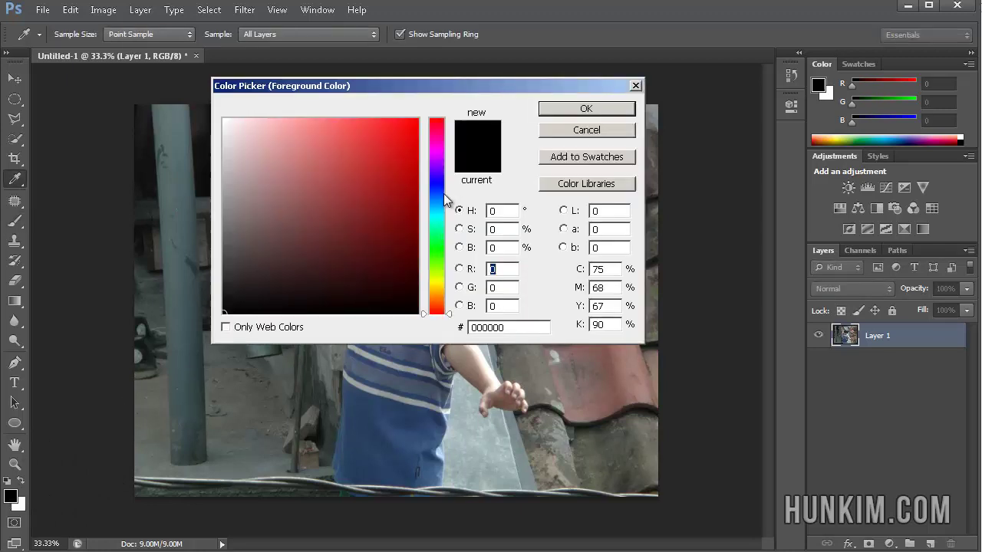
{"action": "left_click_drag", "start_coordinate": [448, 200], "coordinate": [443, 187]}
{"action": "left_click_drag", "start_coordinate": [387, 162], "coordinate": [449, 116]}
{"action": "left_click", "coordinate": [557, 107]}
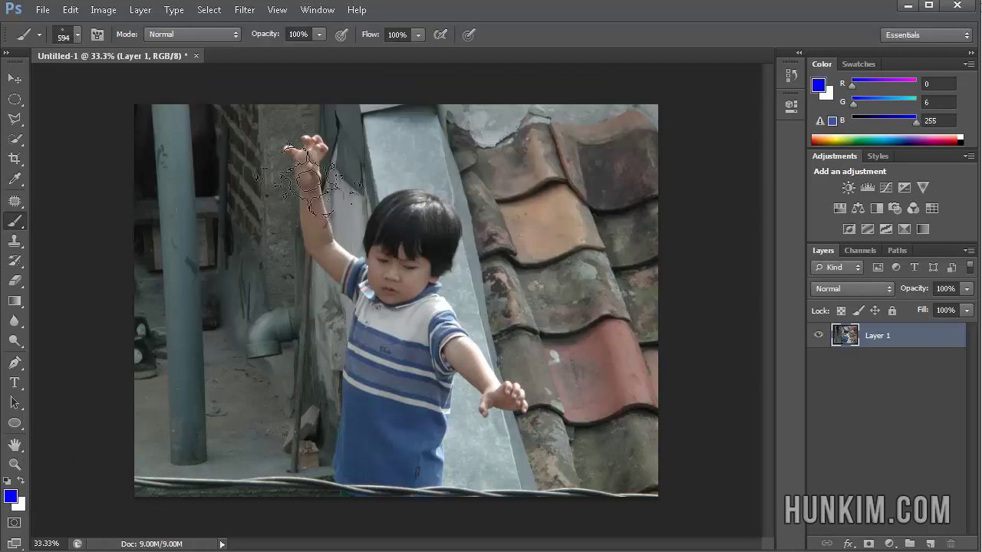
{"action": "left_click", "coordinate": [307, 158]}
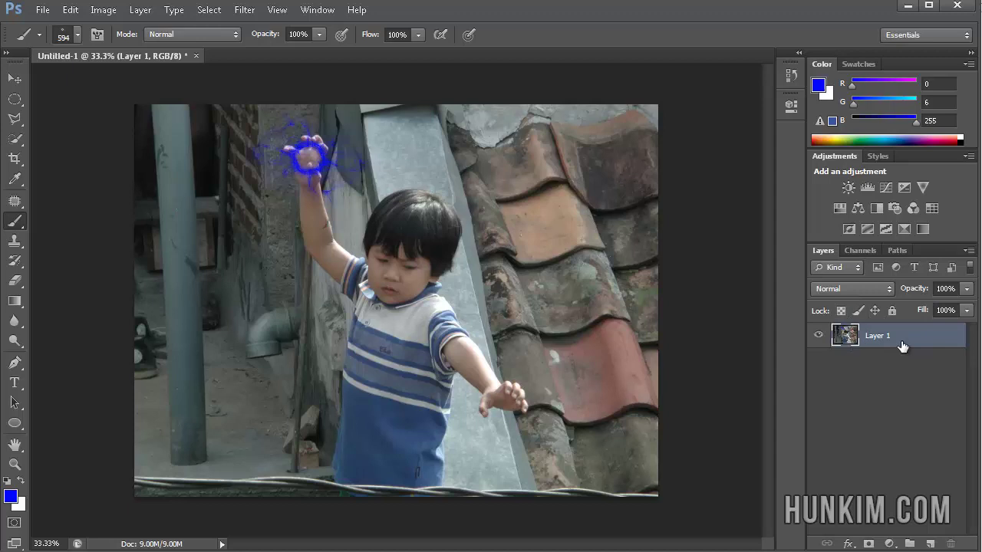
{"action": "key", "text": "ctrl+z"}
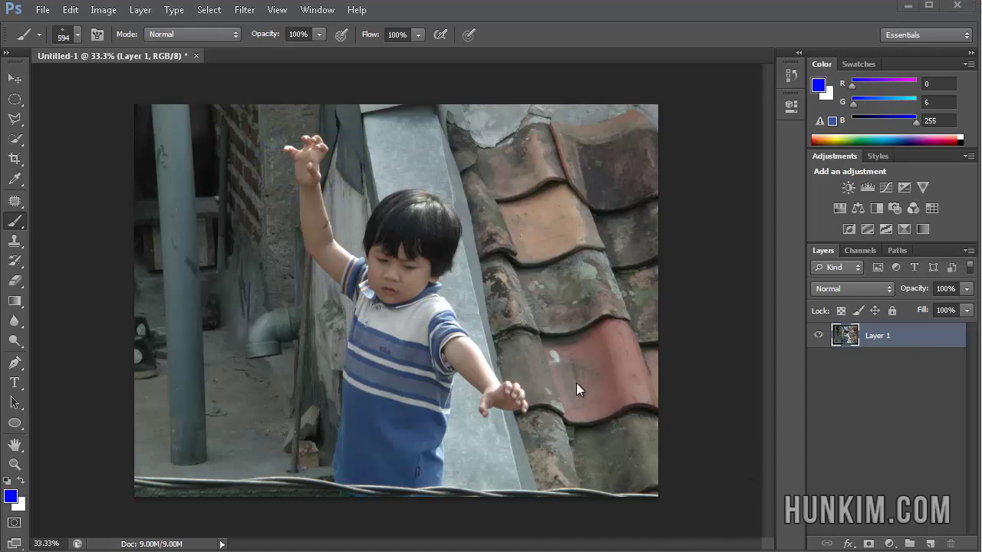
Duplicate Layer 1 to create Layer 1 copy.
{"action": "right_click", "coordinate": [895, 343]}
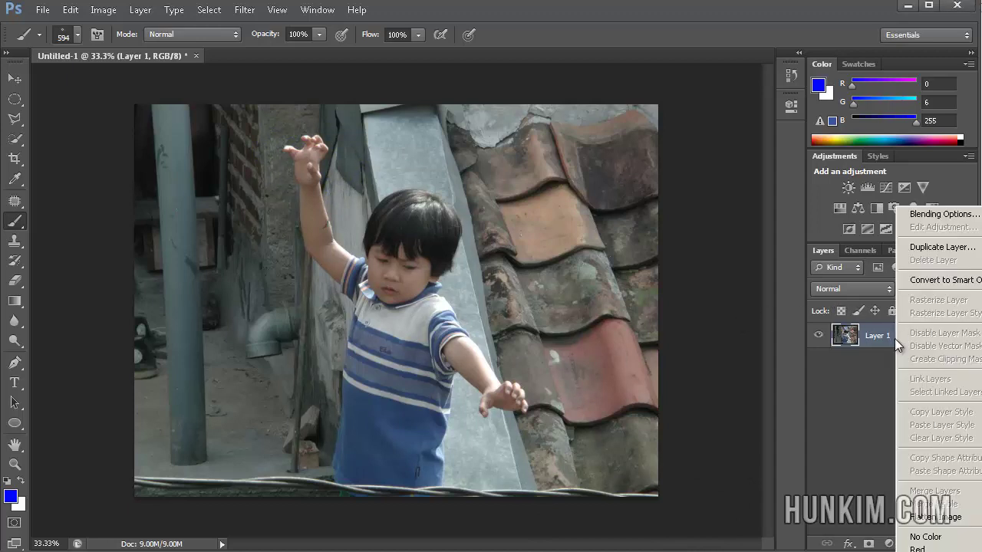
{"action": "left_click", "coordinate": [936, 247]}
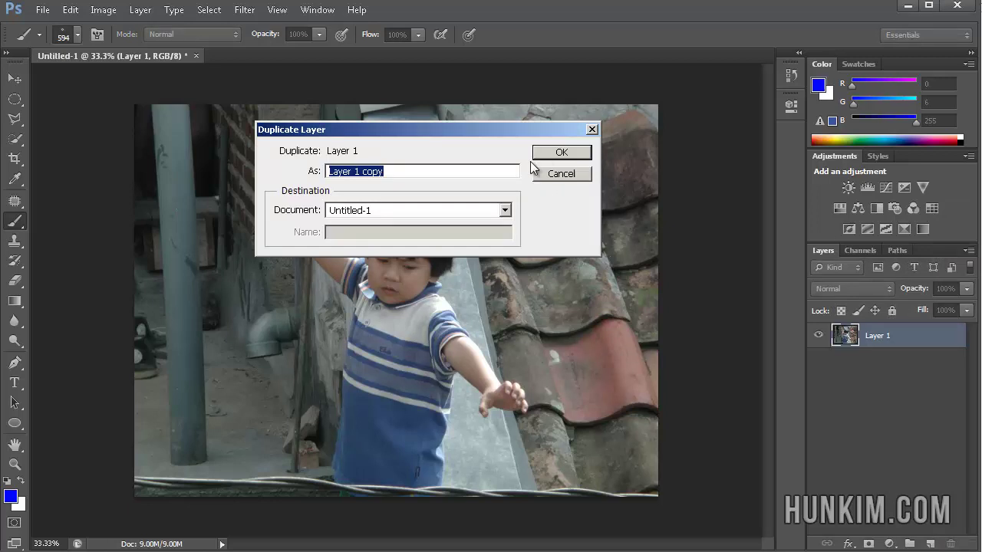
{"action": "left_click", "coordinate": [563, 154]}
Rename the bottom layer to 'Original' and select Layer 1 copy.
{"action": "left_click", "coordinate": [875, 365]}
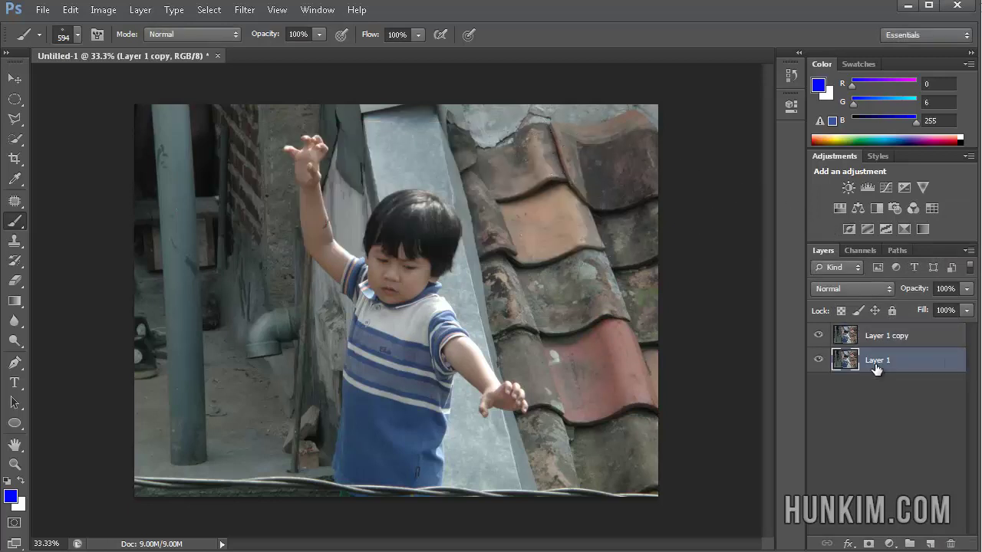
{"action": "double_click", "coordinate": [879, 360]}
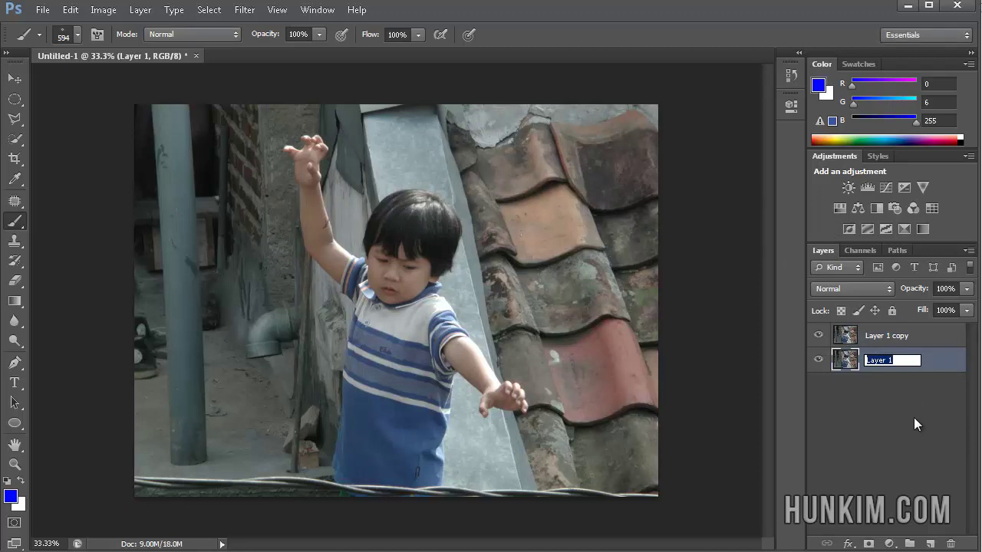
{"action": "type", "text": "Original"}
{"action": "key", "text": "Return"}
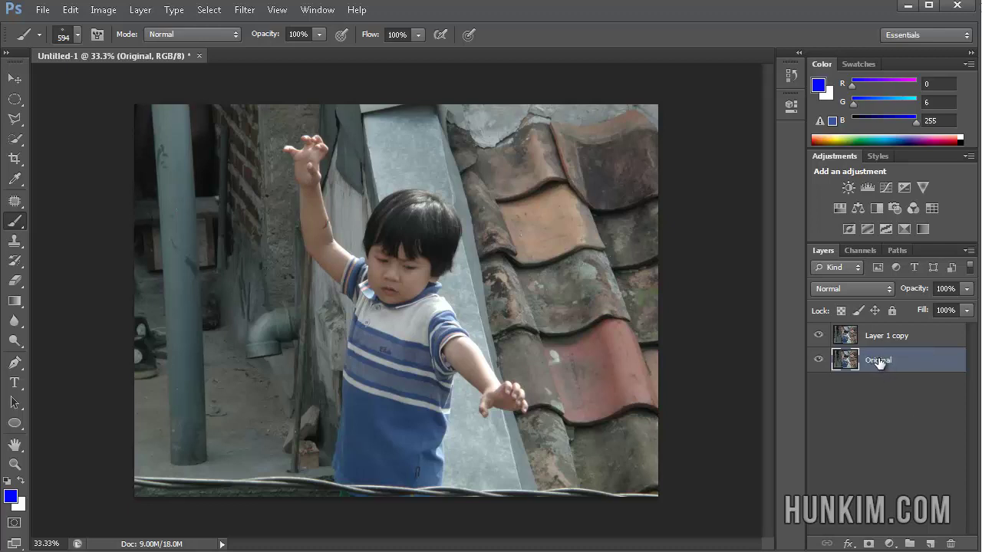
{"action": "left_click", "coordinate": [877, 337]}
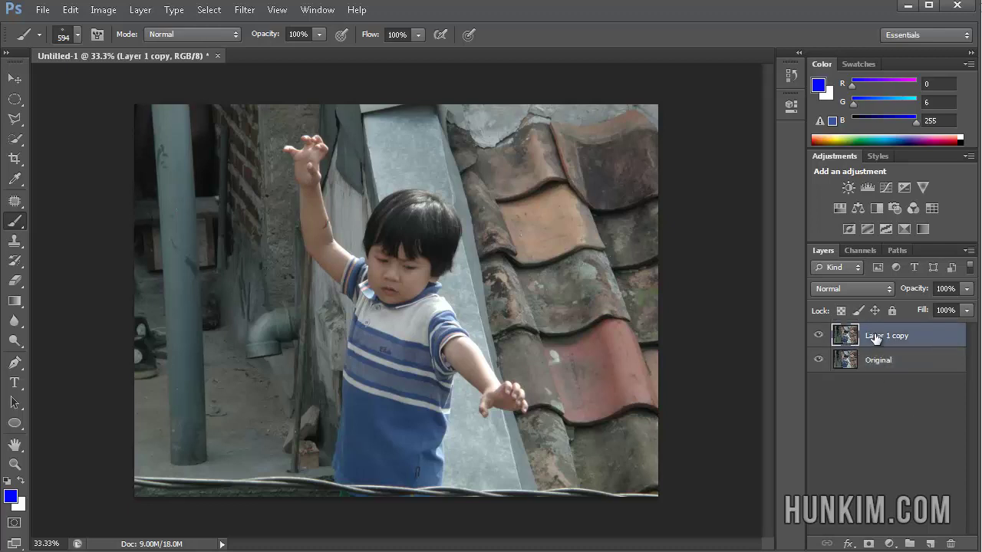
Add a white layer mask to Layer 1 copy, then retarget the layer's image thumbnail.
{"action": "left_click", "coordinate": [869, 544]}
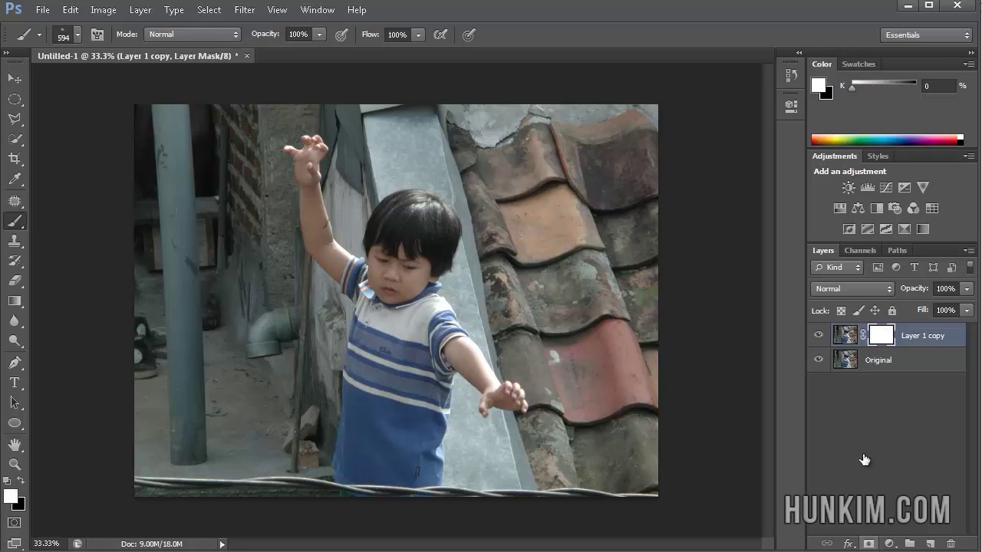
{"action": "left_click", "coordinate": [864, 336]}
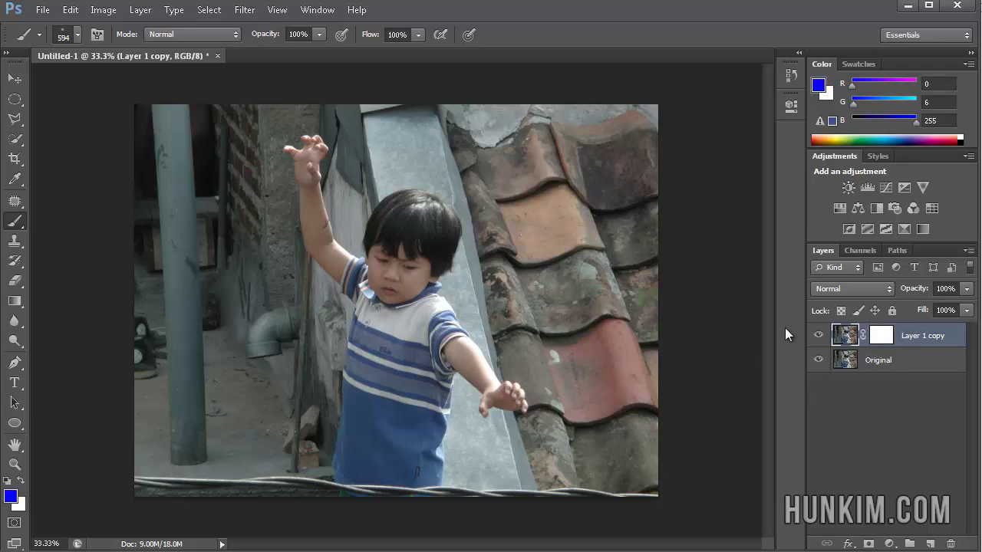
{"action": "left_click", "coordinate": [881, 335]}
{"action": "left_click", "coordinate": [848, 335]}
Apply a 105mm Prime Lens Flare centred on the boy's raised hand.
{"action": "left_click", "coordinate": [240, 12]}
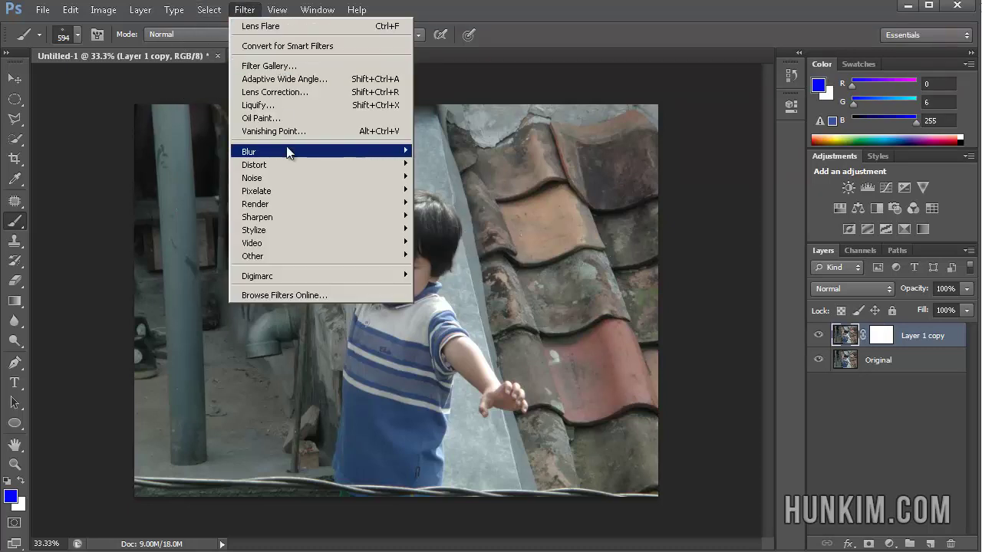
{"action": "mouse_move", "coordinate": [295, 206]}
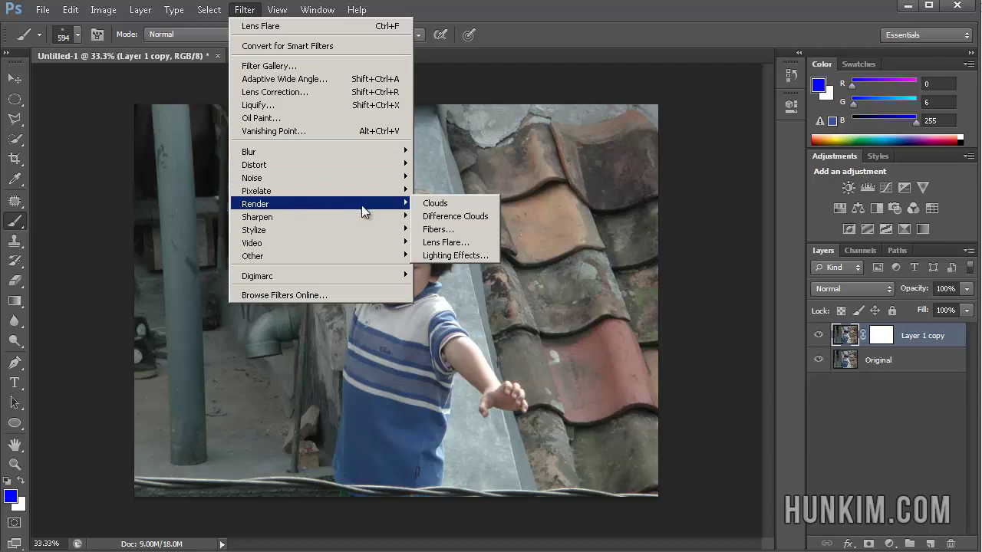
{"action": "left_click", "coordinate": [482, 244]}
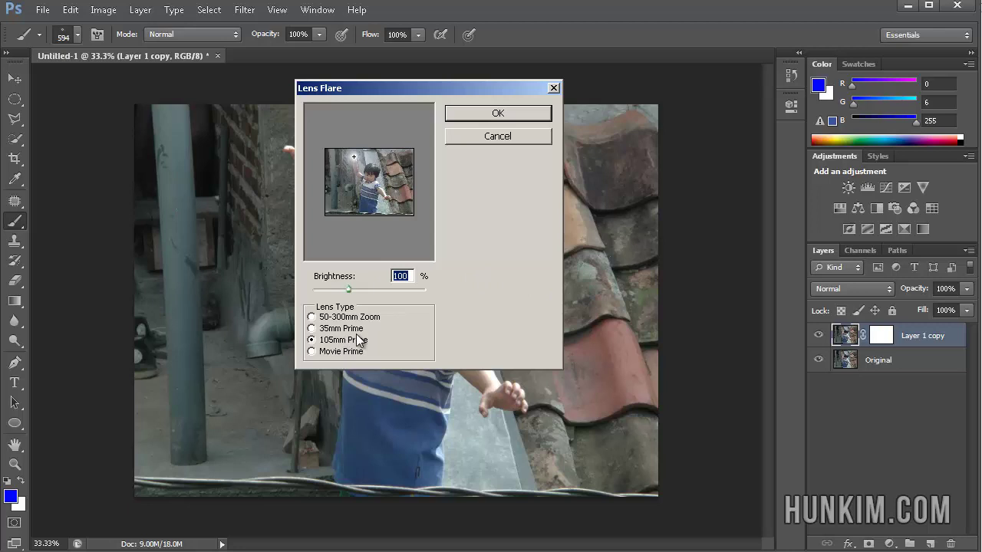
{"action": "left_click", "coordinate": [378, 175]}
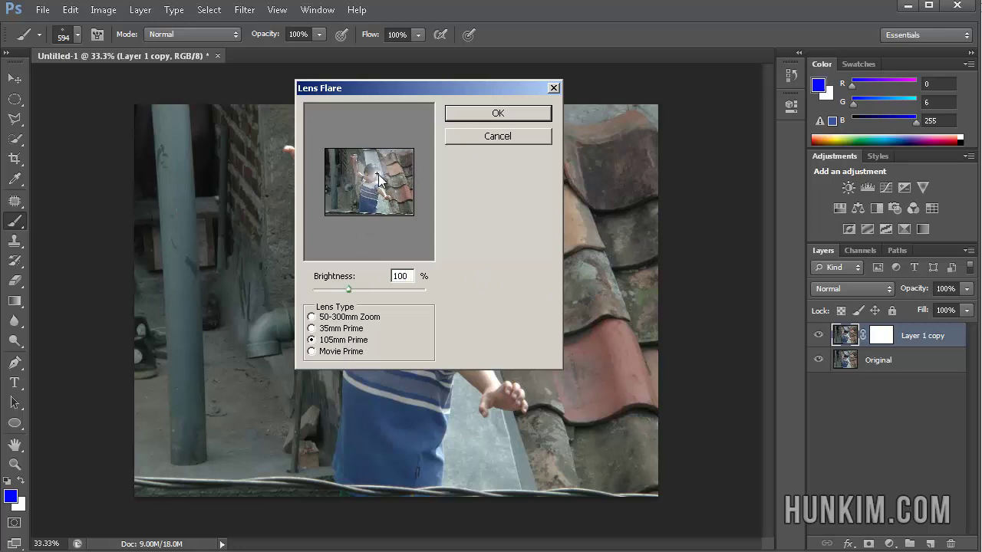
{"action": "left_click", "coordinate": [352, 158]}
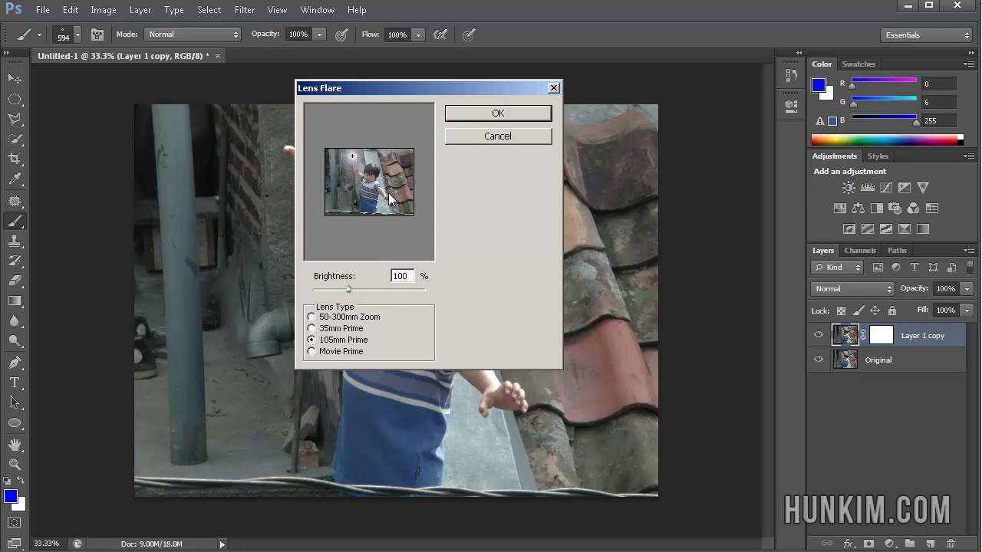
{"action": "left_click", "coordinate": [493, 117]}
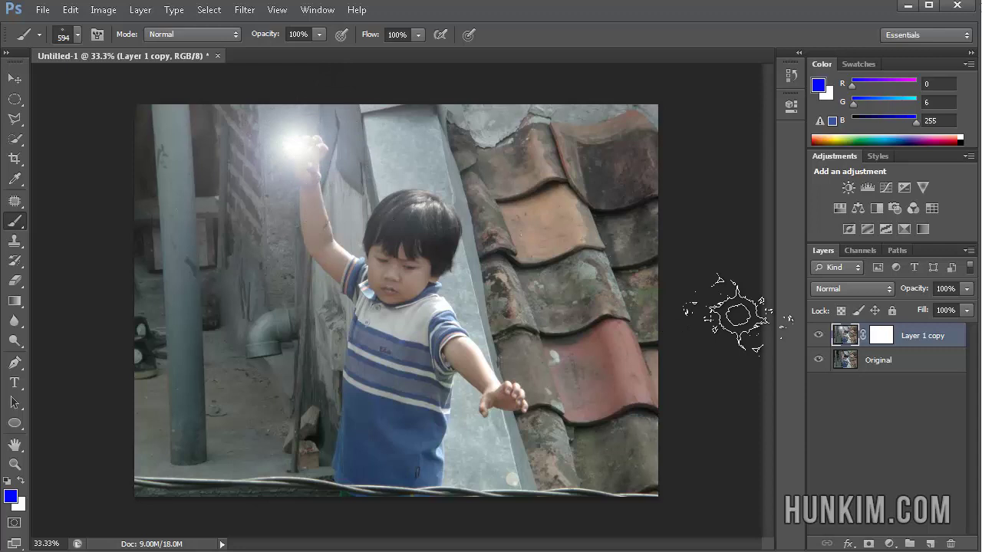
Compare the glow by toggling Layer 1 copy's visibility and undo/redo, then target its mask.
{"action": "left_click", "coordinate": [819, 337]}
{"action": "left_click", "coordinate": [820, 337]}
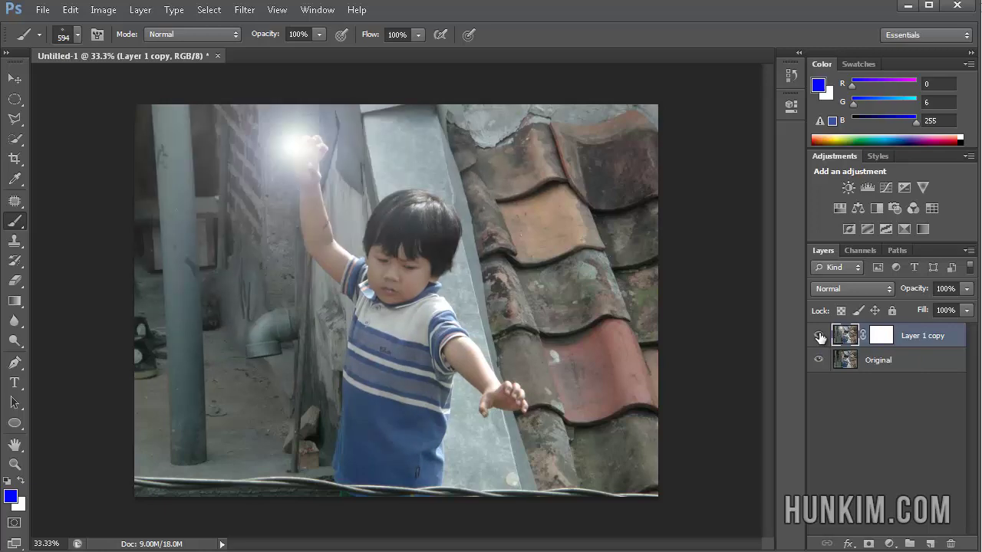
{"action": "left_click", "coordinate": [819, 337]}
{"action": "left_click", "coordinate": [819, 337]}
{"action": "left_click", "coordinate": [820, 337]}
{"action": "left_click", "coordinate": [819, 337]}
{"action": "left_click", "coordinate": [819, 337]}
{"action": "left_click", "coordinate": [819, 337]}
{"action": "left_click", "coordinate": [820, 337]}
{"action": "left_click", "coordinate": [819, 337]}
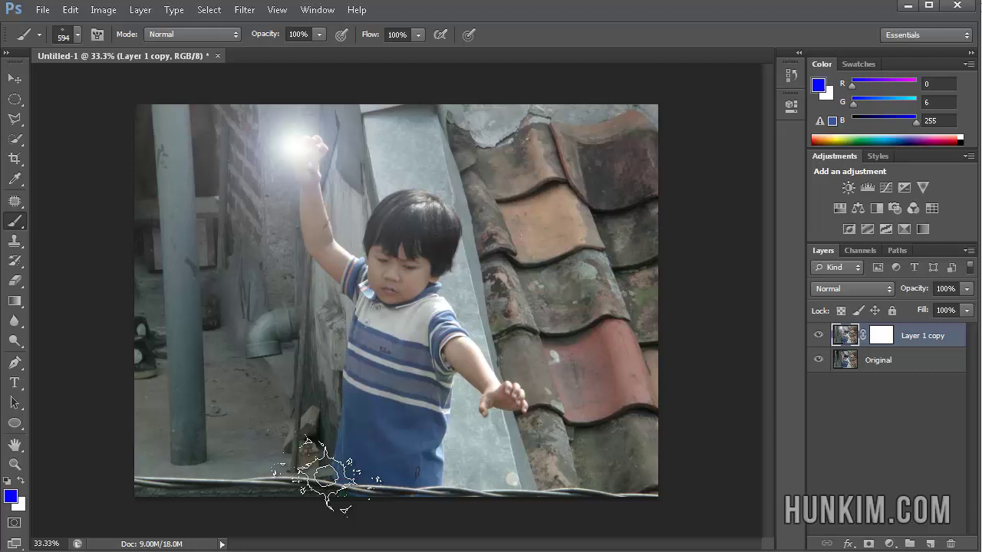
{"action": "key", "text": "ctrl+z"}
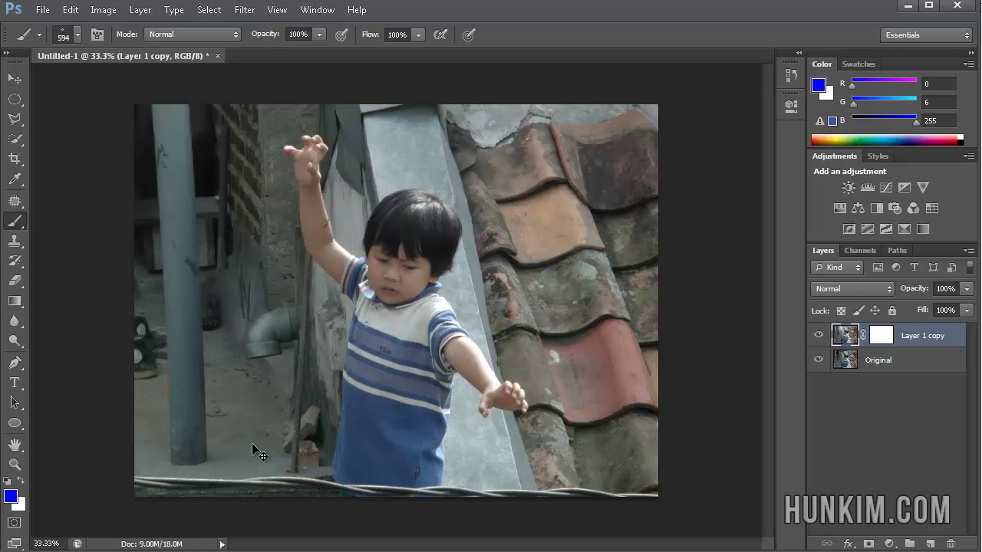
{"action": "key", "text": "ctrl+z"}
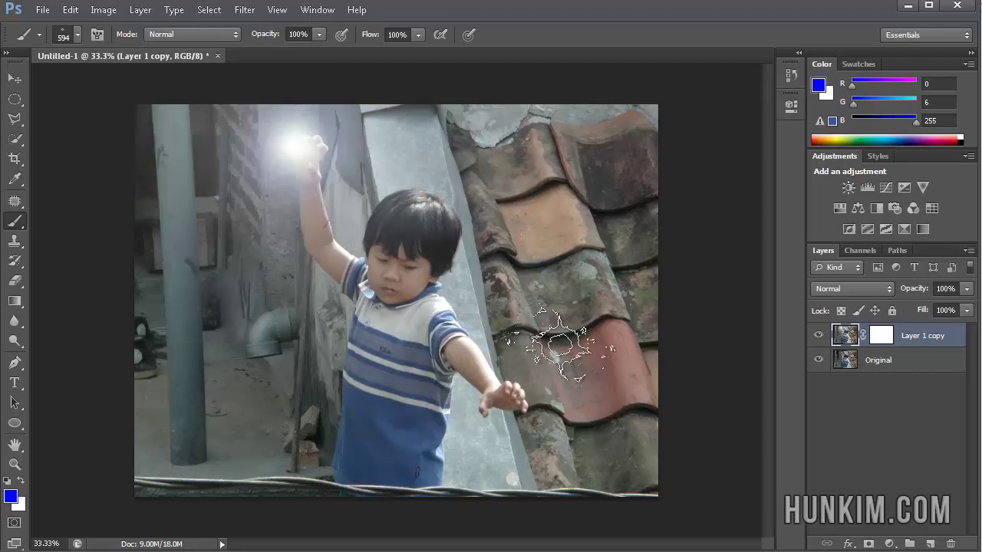
{"action": "left_click", "coordinate": [878, 335]}
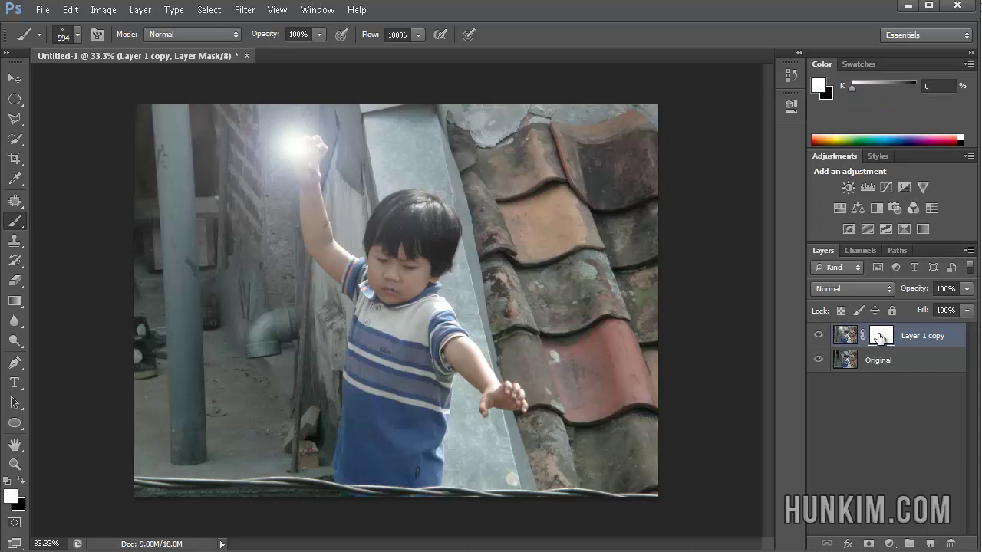
Make black the foreground colour and pick the Gradient Tool with the Foreground to Background preset.
{"action": "left_click", "coordinate": [21, 481]}
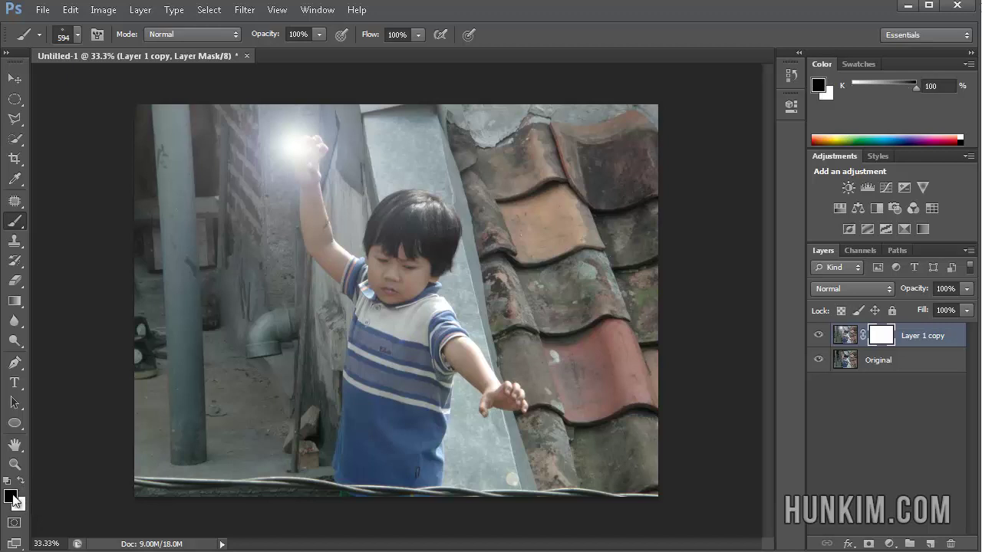
{"action": "left_click", "coordinate": [13, 306]}
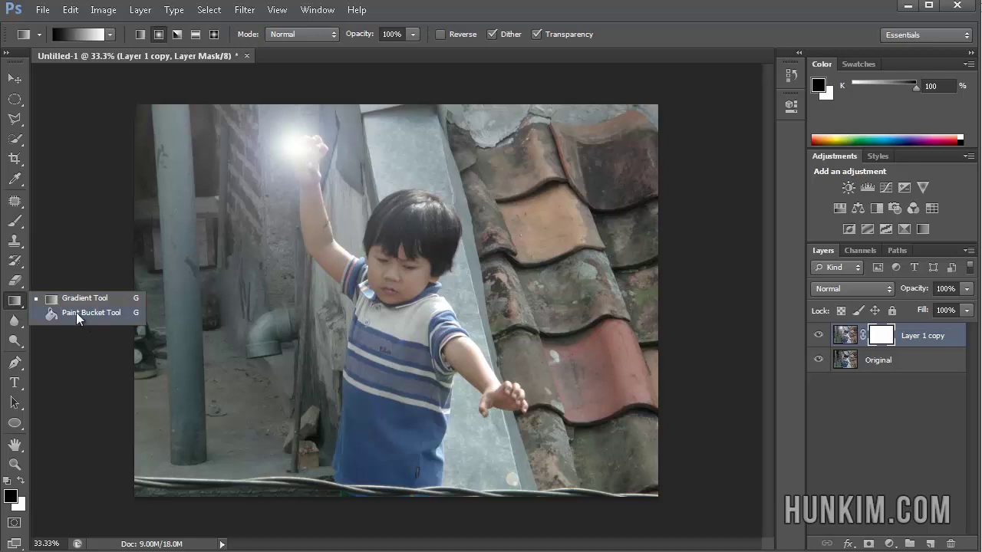
{"action": "left_click", "coordinate": [80, 316]}
{"action": "left_click", "coordinate": [13, 307]}
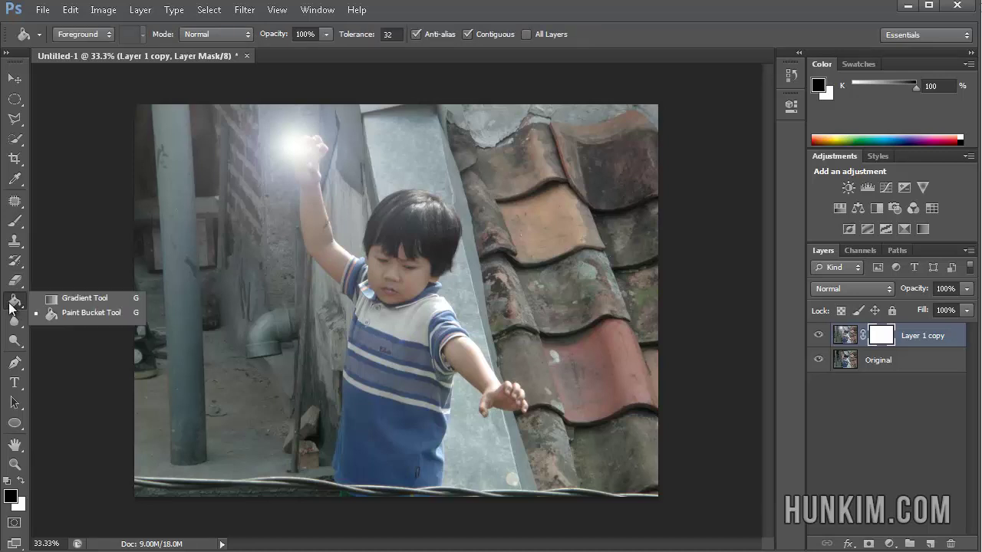
{"action": "left_click", "coordinate": [80, 300]}
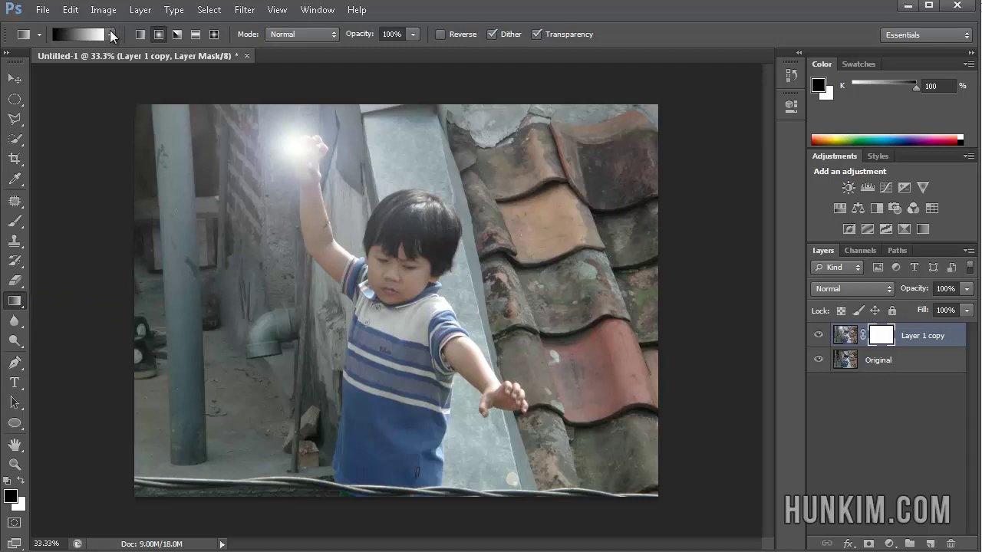
{"action": "left_click", "coordinate": [110, 34]}
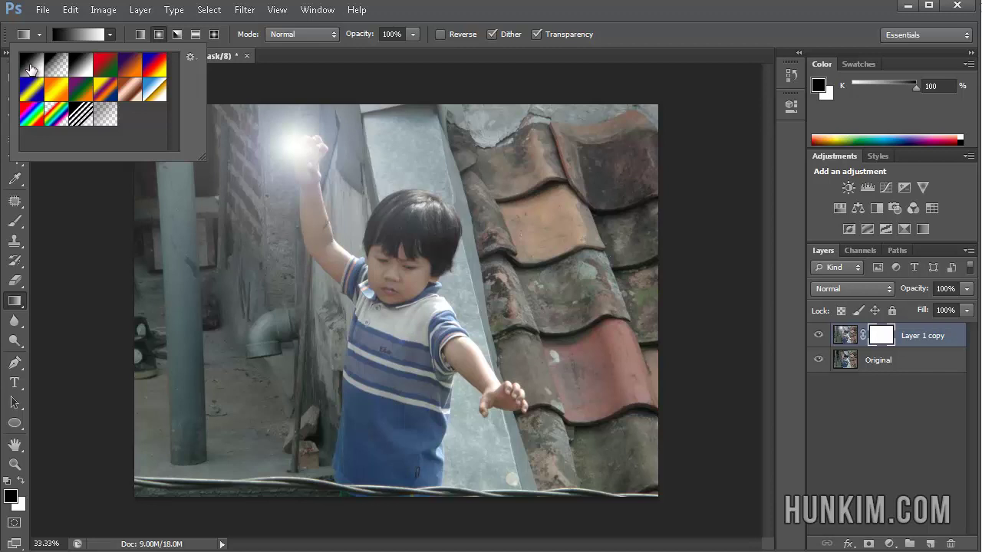
{"action": "double_click", "coordinate": [30, 70]}
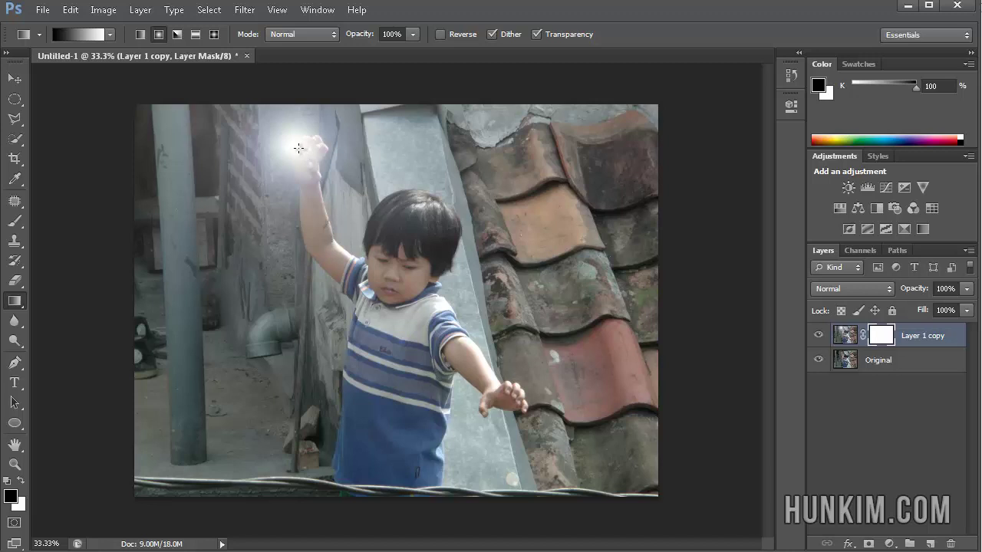
Hide the Original layer and try normal, reversed and radial mask gradients from the glow, undoing each.
{"action": "left_click", "coordinate": [816, 359]}
{"action": "left_click_drag", "start_coordinate": [295, 149], "coordinate": [376, 194]}
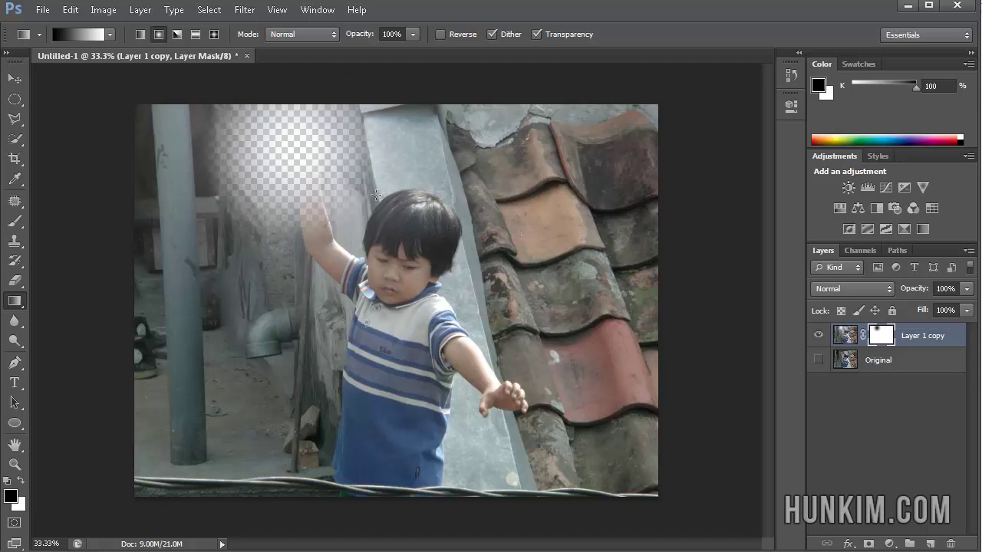
{"action": "key", "text": "ctrl+z"}
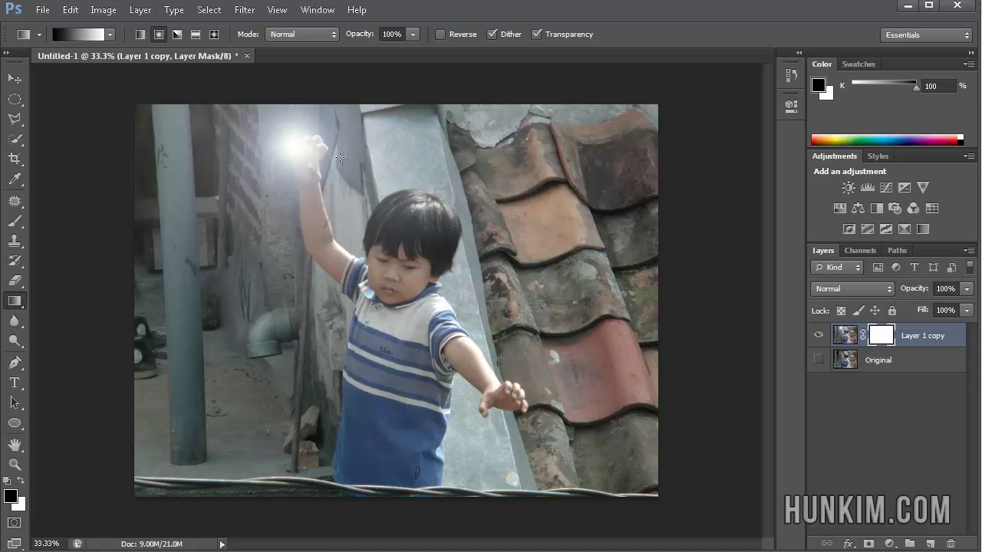
{"action": "left_click", "coordinate": [441, 36]}
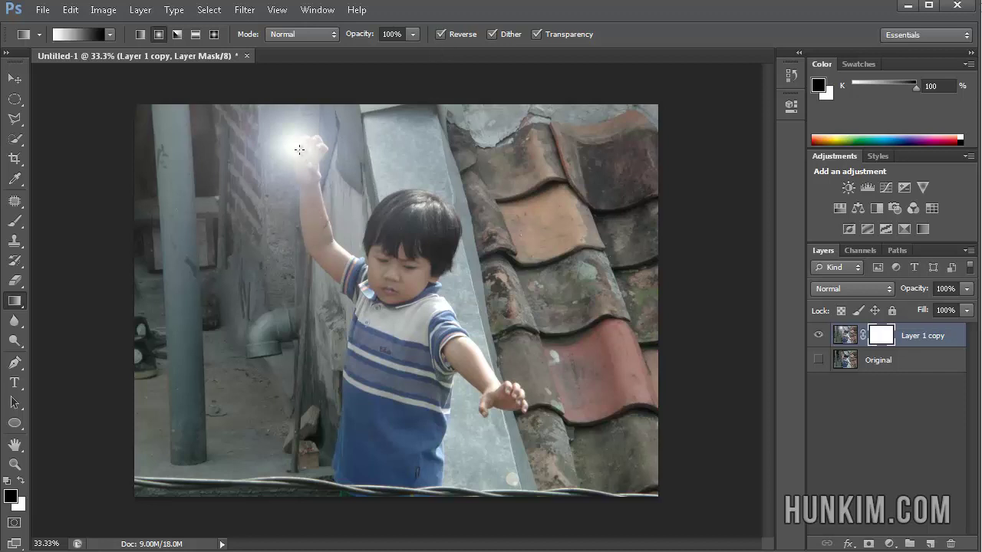
{"action": "left_click_drag", "start_coordinate": [299, 150], "coordinate": [405, 185]}
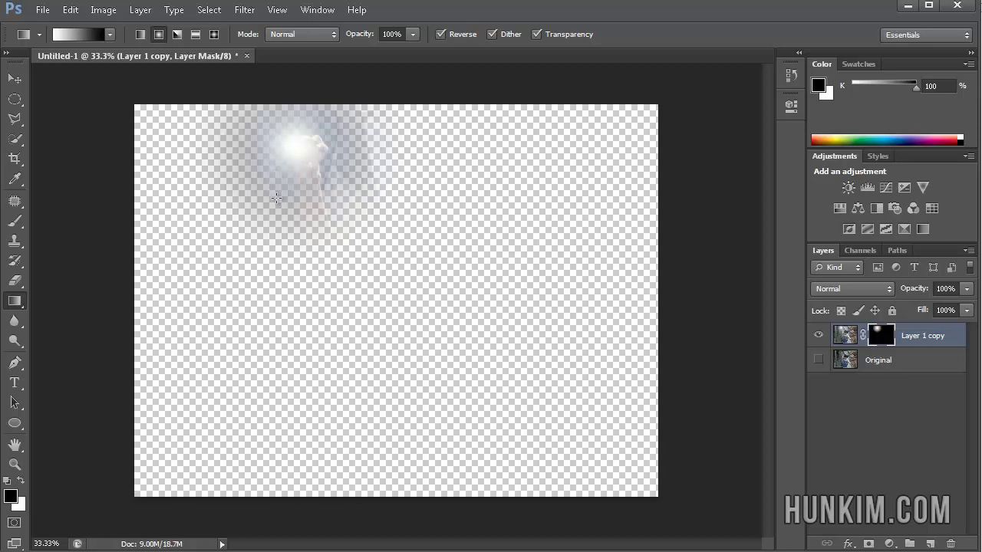
{"action": "key", "text": "ctrl+z"}
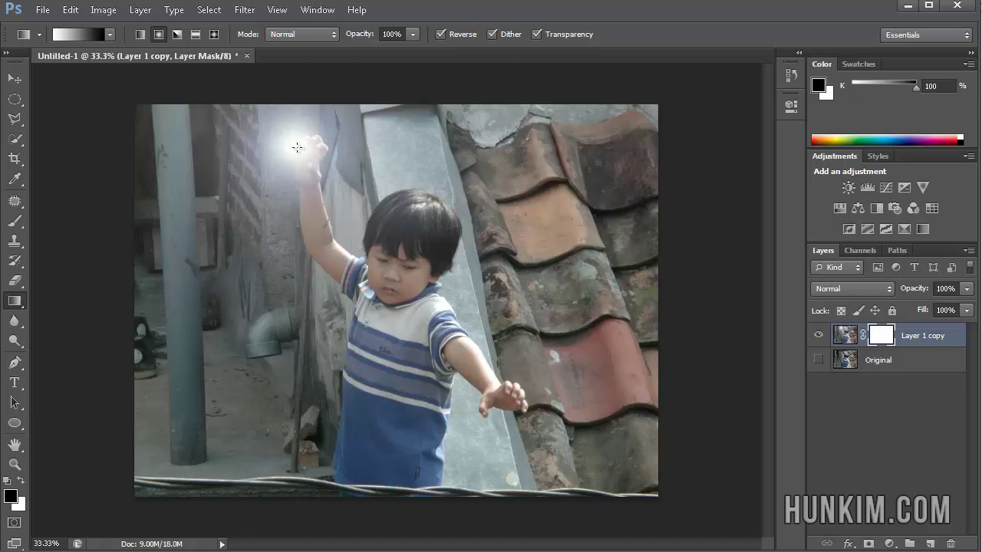
{"action": "left_click_drag", "start_coordinate": [298, 148], "coordinate": [549, 269]}
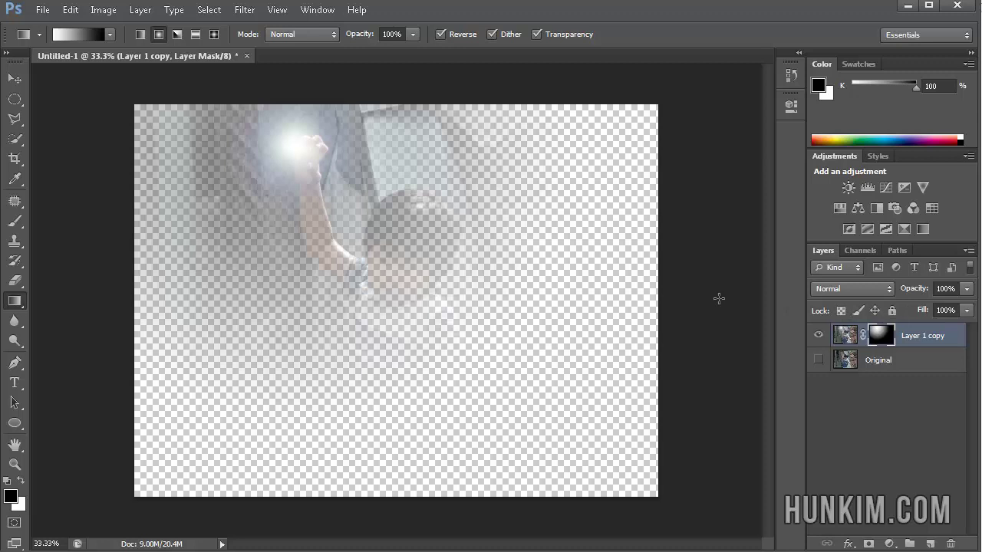
{"action": "key", "text": "ctrl+z"}
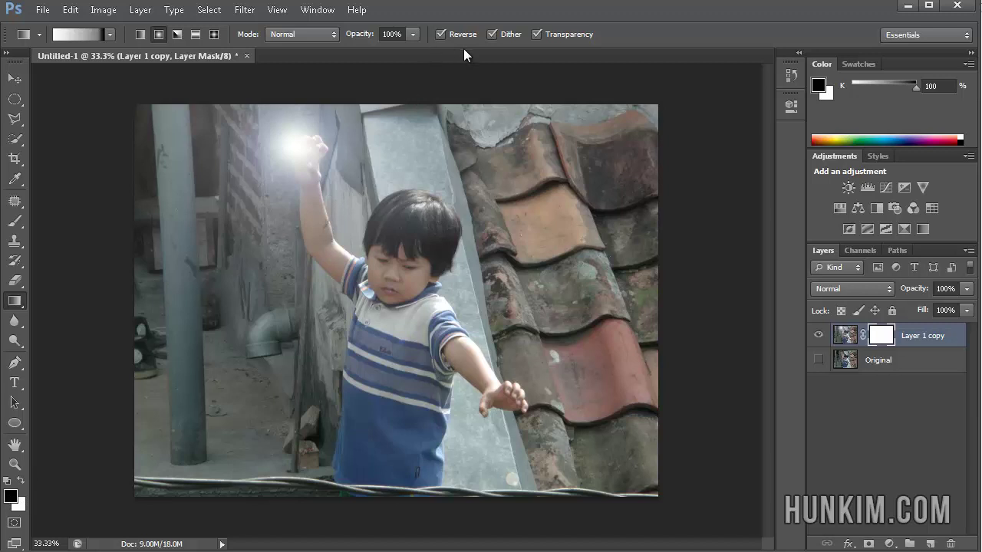
Draw a white-to-black gradient from the glowing hand, then fill the mask with white.
{"action": "left_click", "coordinate": [110, 34]}
{"action": "double_click", "coordinate": [30, 63]}
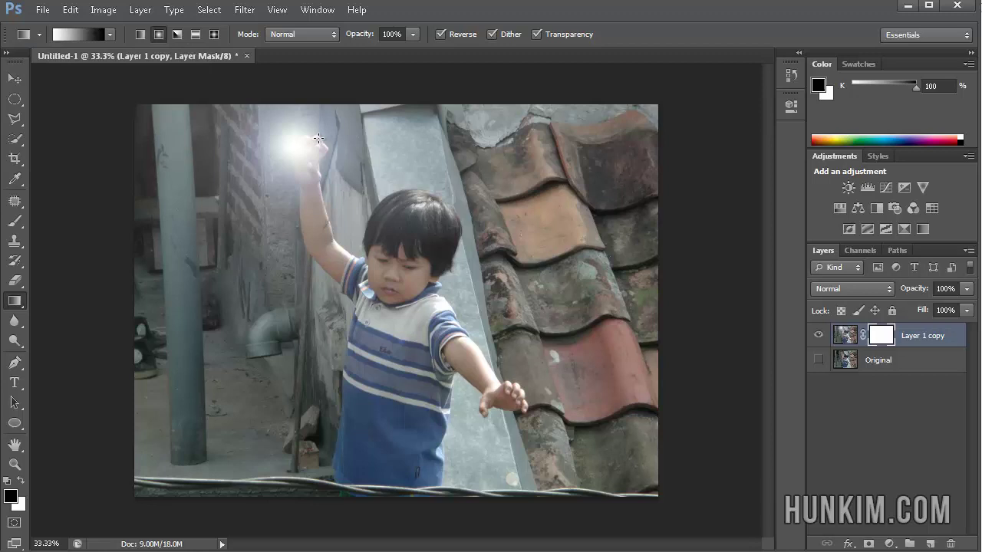
{"action": "left_click_drag", "start_coordinate": [301, 148], "coordinate": [421, 209]}
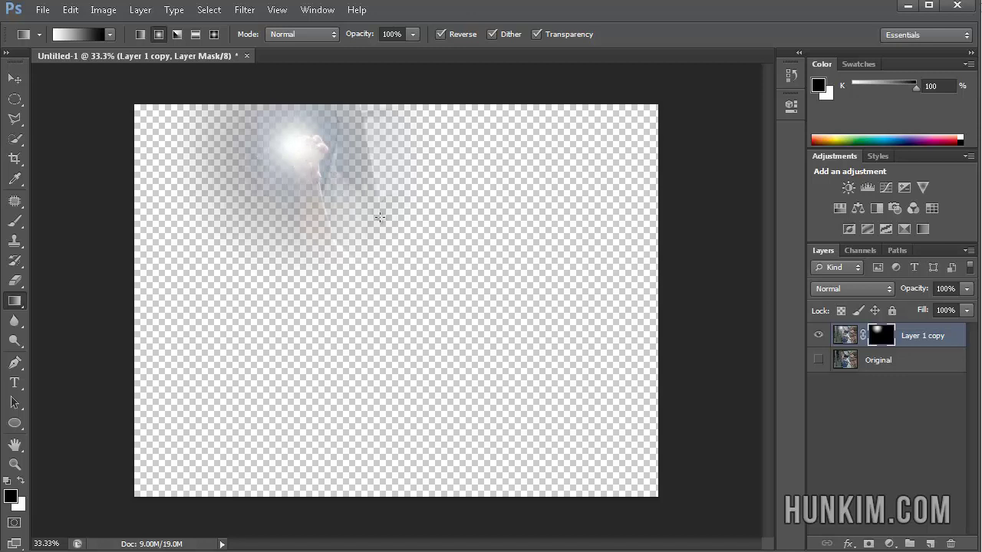
{"action": "key", "text": "Delete"}
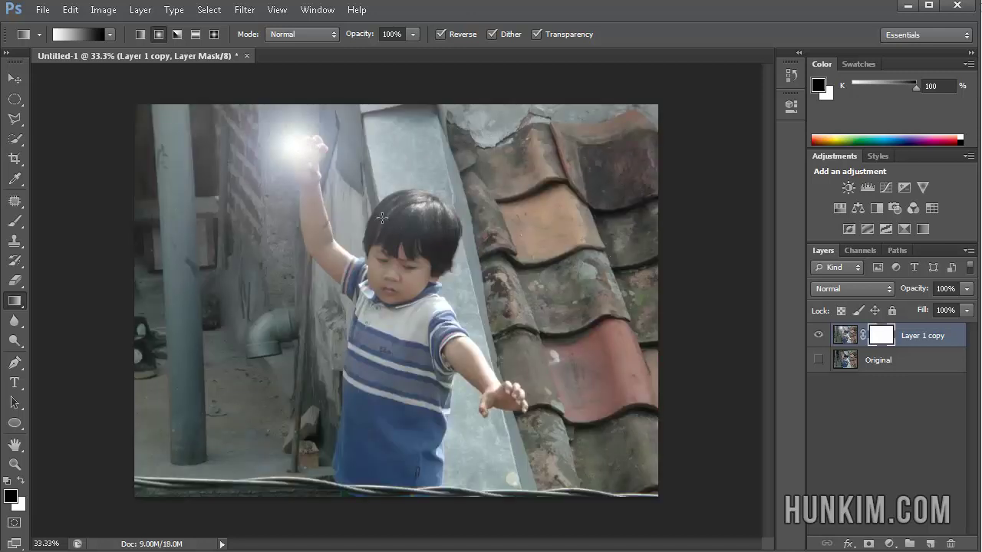
Remove the middle stop for a plain black-to-white gradient and move its midpoint to 22%.
{"action": "left_click", "coordinate": [83, 31]}
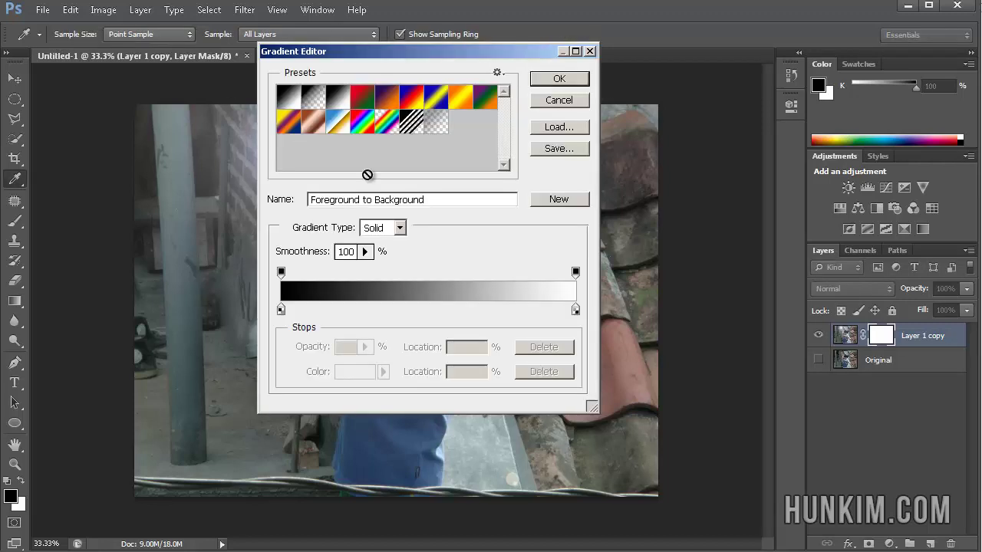
{"action": "left_click", "coordinate": [575, 310]}
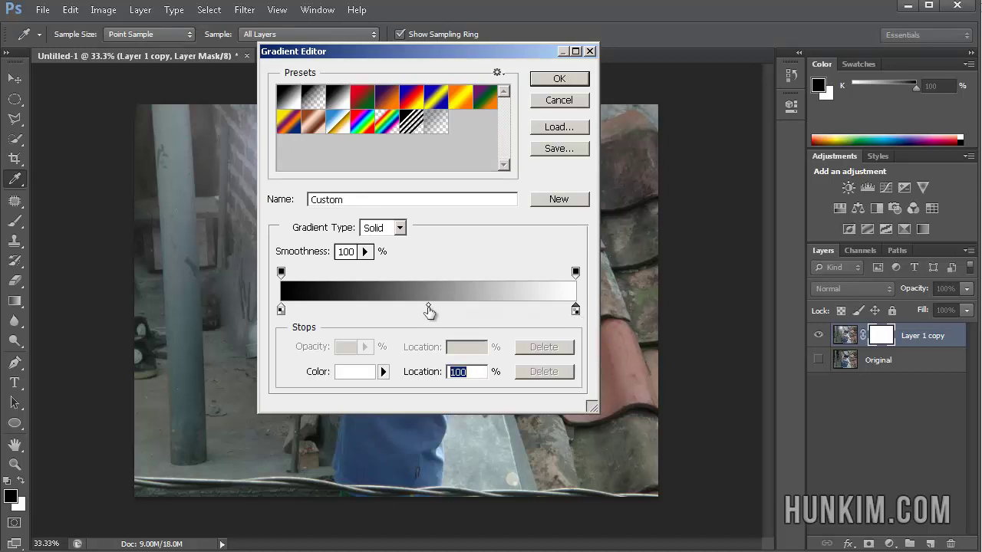
{"action": "left_click_drag", "start_coordinate": [428, 310], "coordinate": [423, 340]}
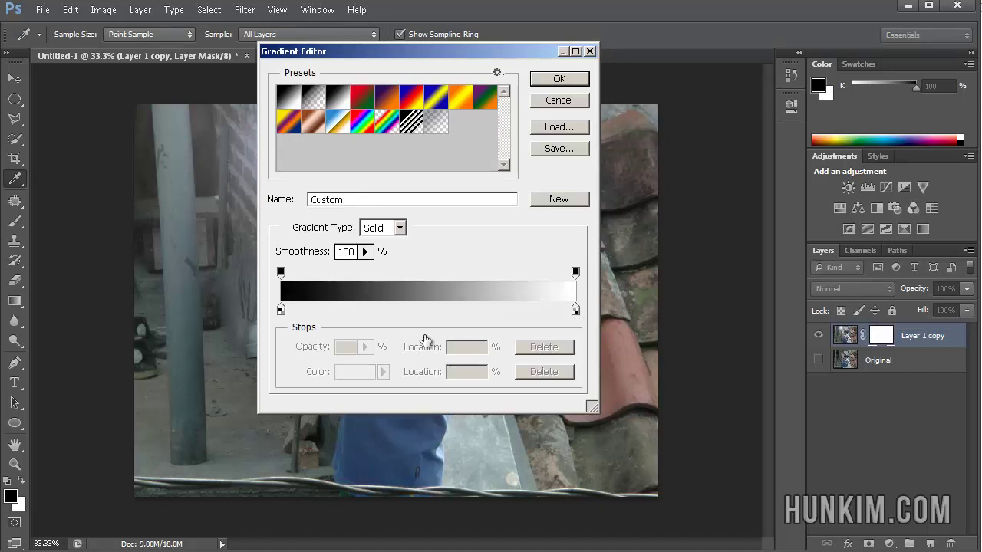
{"action": "left_click", "coordinate": [575, 310]}
{"action": "left_click_drag", "start_coordinate": [428, 306], "coordinate": [360, 310]}
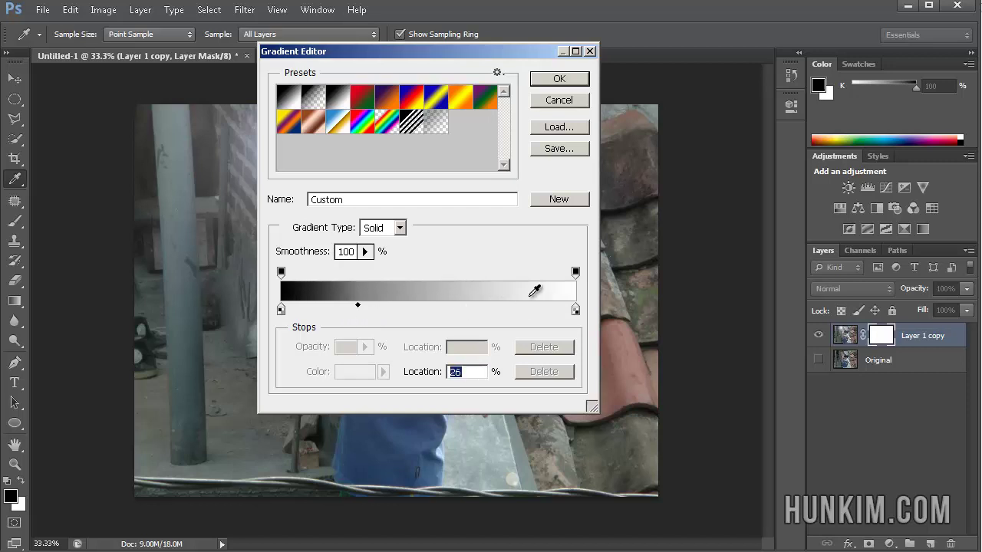
{"action": "left_click", "coordinate": [560, 79]}
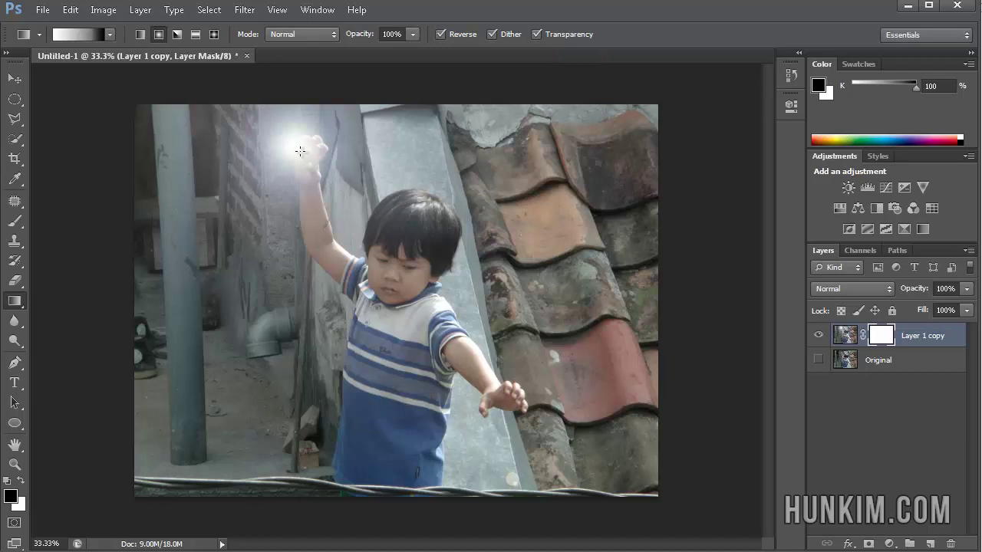
Drag a radial gradient on Layer 1 copy's mask from the glowing hand and show the Original layer.
{"action": "left_click_drag", "start_coordinate": [299, 150], "coordinate": [413, 166]}
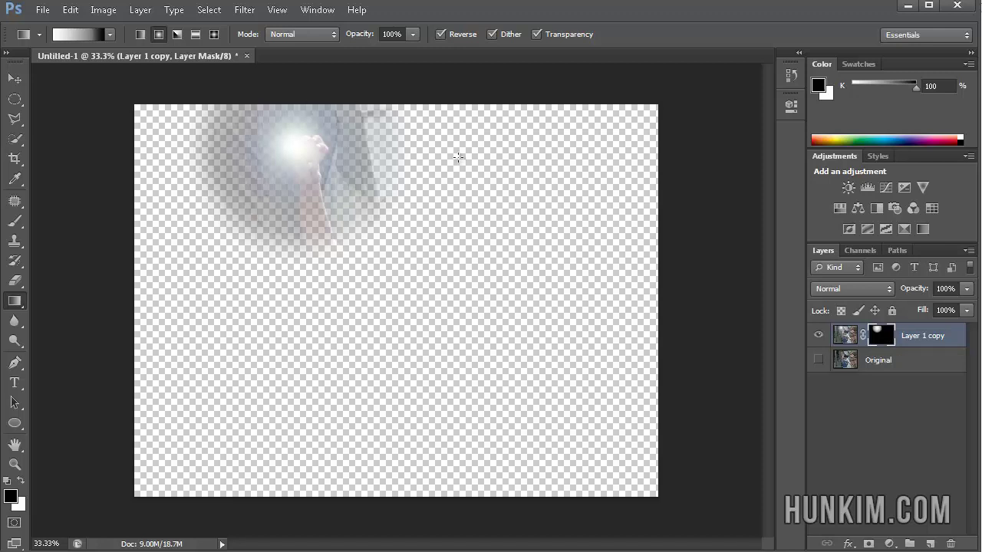
{"action": "left_click", "coordinate": [818, 360]}
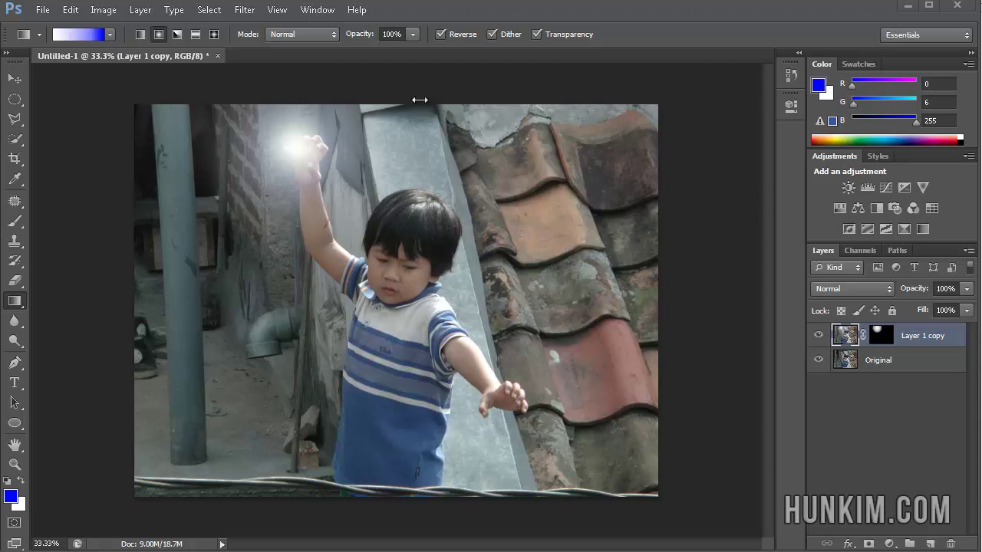
Colorize Layer 1 copy via Hue/Saturation with a blue hue around 236 and saturation 46.
{"action": "left_click", "coordinate": [103, 10]}
{"action": "mouse_move", "coordinate": [223, 47]}
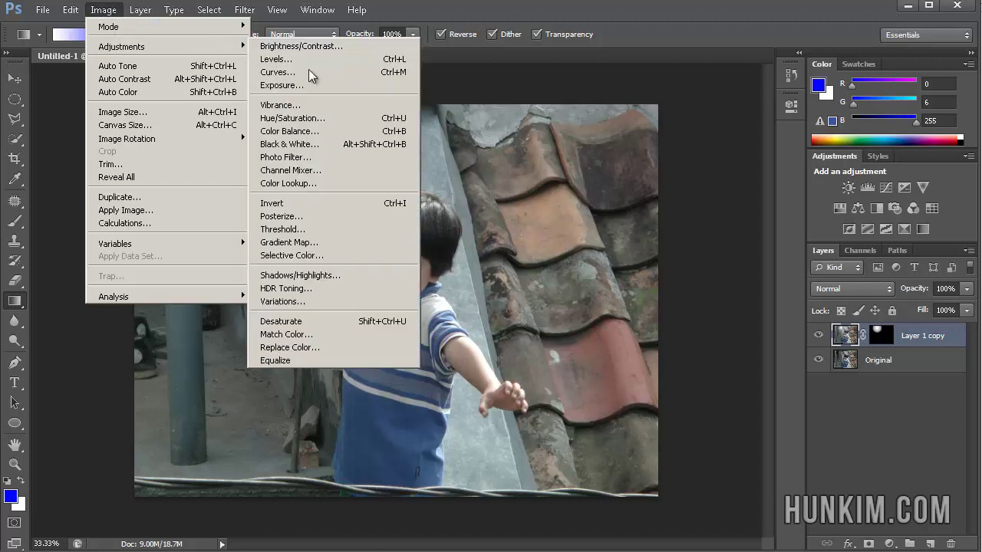
{"action": "left_click", "coordinate": [365, 121]}
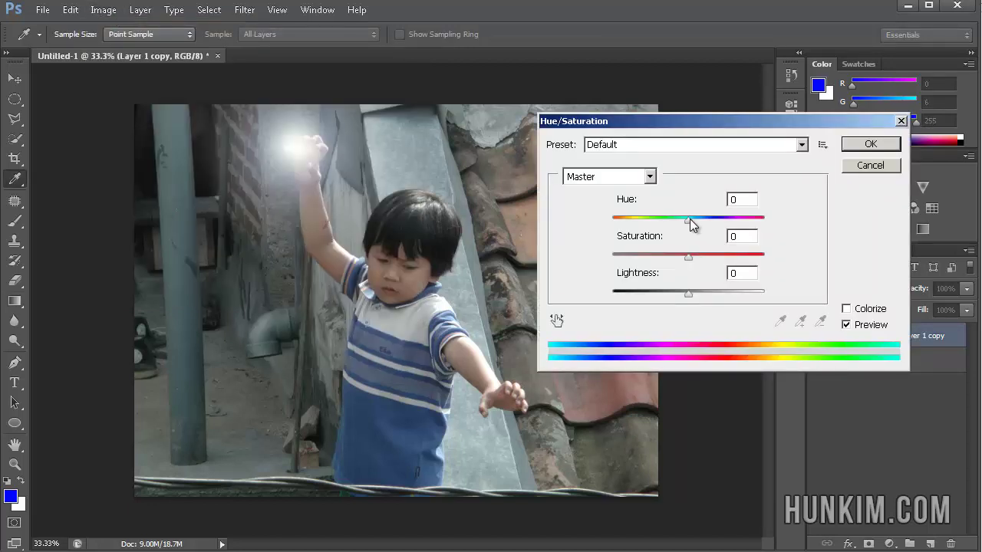
{"action": "left_click_drag", "start_coordinate": [690, 219], "coordinate": [729, 224]}
{"action": "left_click_drag", "start_coordinate": [690, 255], "coordinate": [716, 257]}
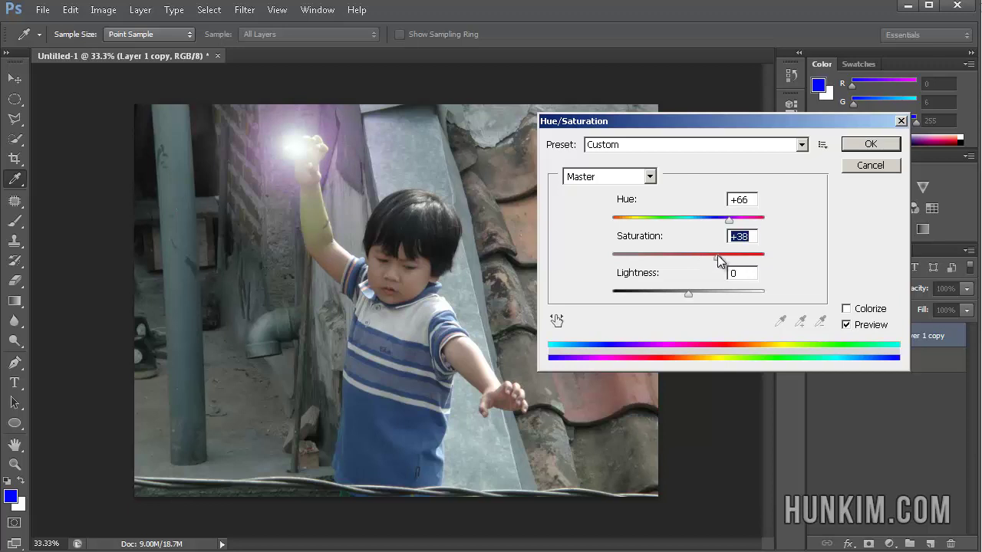
{"action": "left_click", "coordinate": [846, 308]}
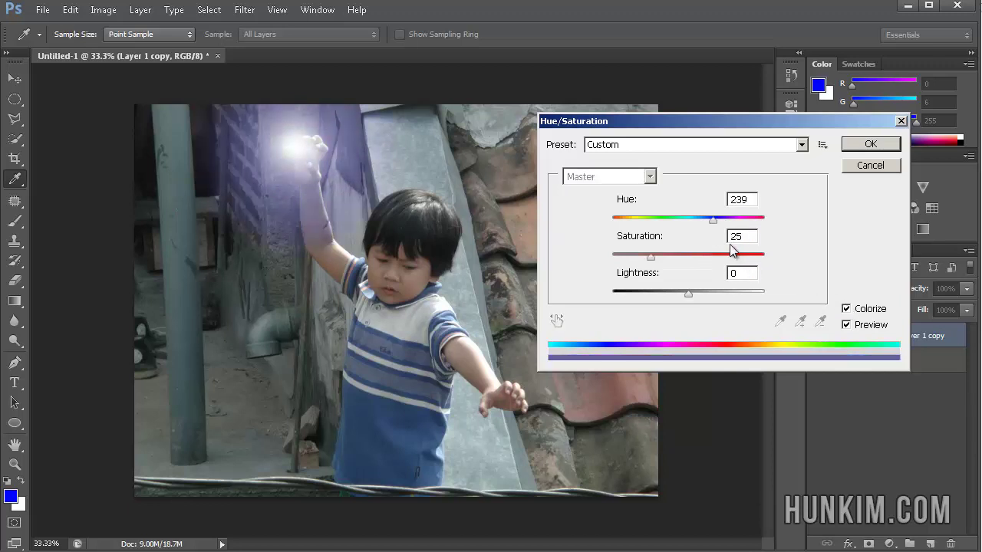
{"action": "left_click_drag", "start_coordinate": [651, 257], "coordinate": [682, 257]}
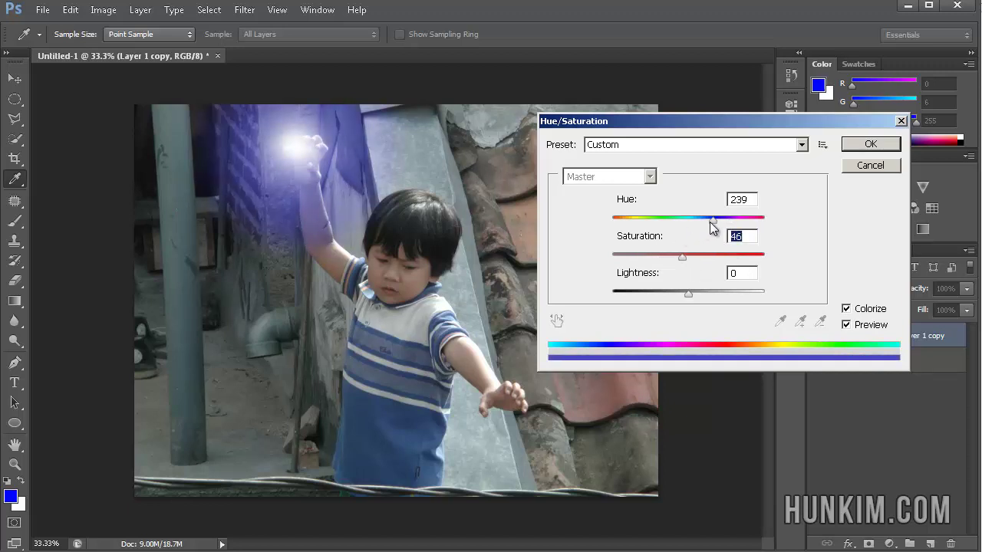
{"action": "left_click_drag", "start_coordinate": [712, 221], "coordinate": [712, 221]}
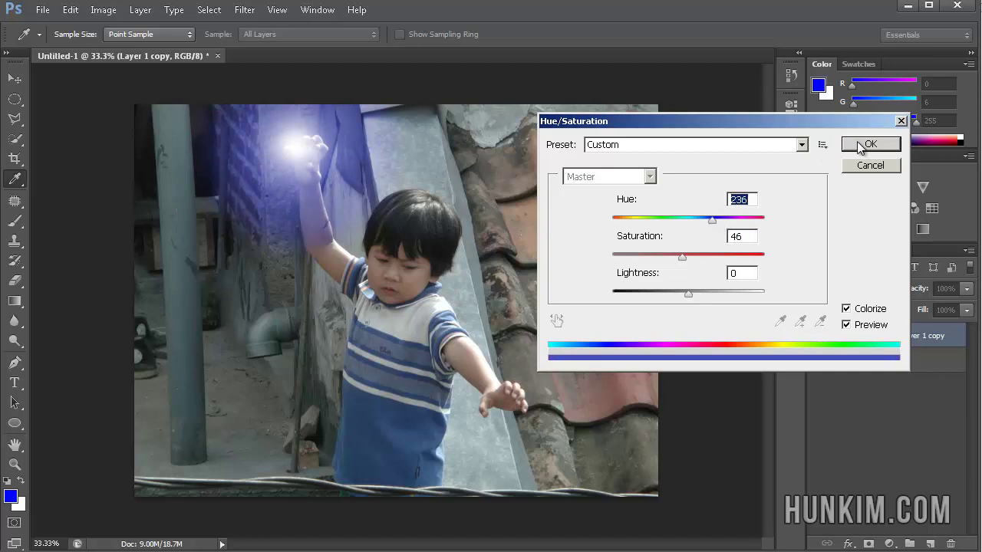
{"action": "left_click", "coordinate": [860, 145]}
{"action": "key", "text": "g"}
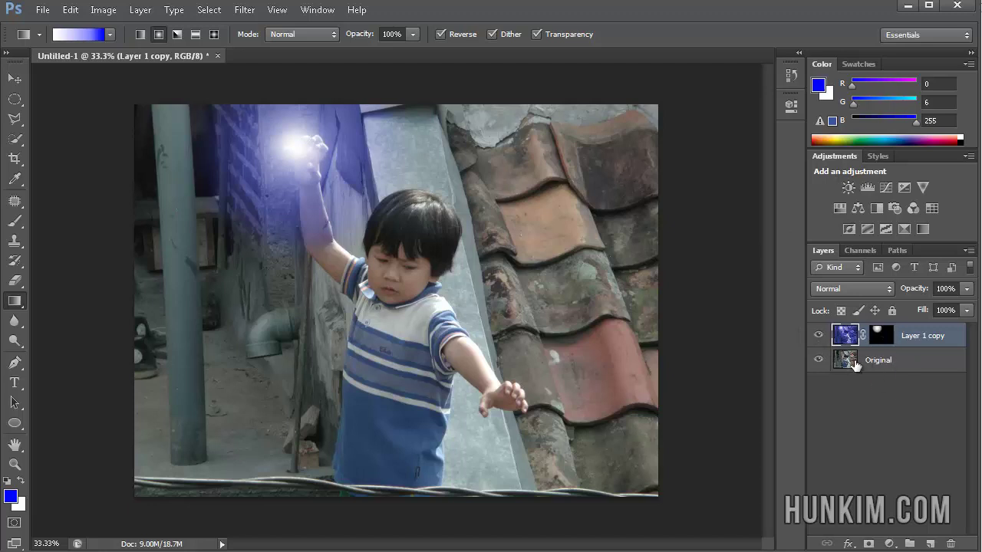
Add a new empty layer above Layer 1 copy.
{"action": "left_click", "coordinate": [895, 361]}
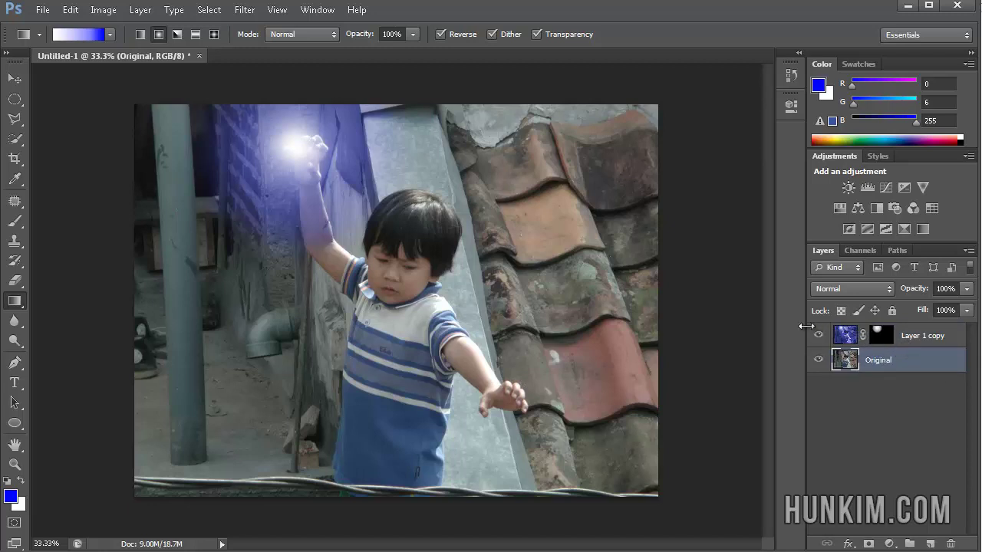
{"action": "key", "text": "alt+bracketright"}
{"action": "key", "text": "b"}
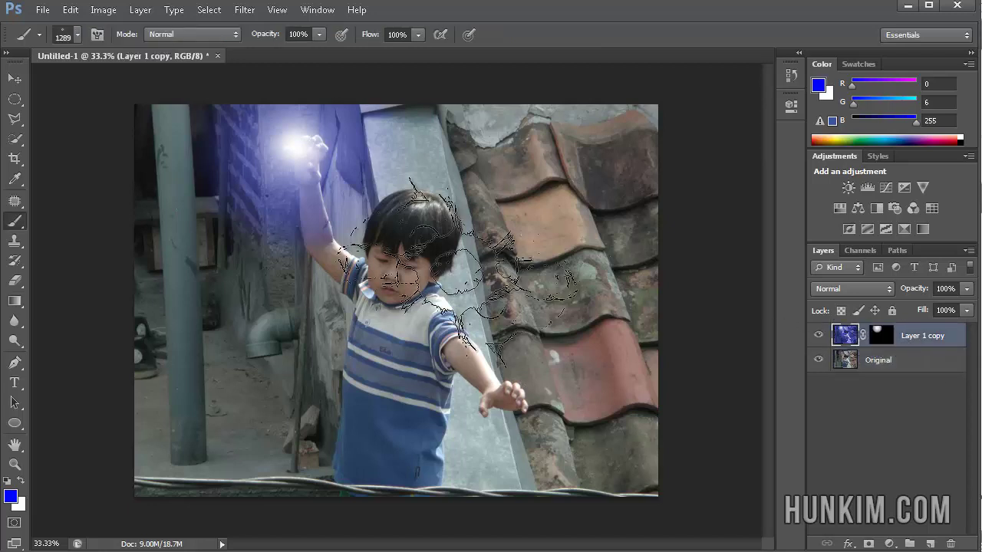
{"action": "left_click", "coordinate": [930, 544]}
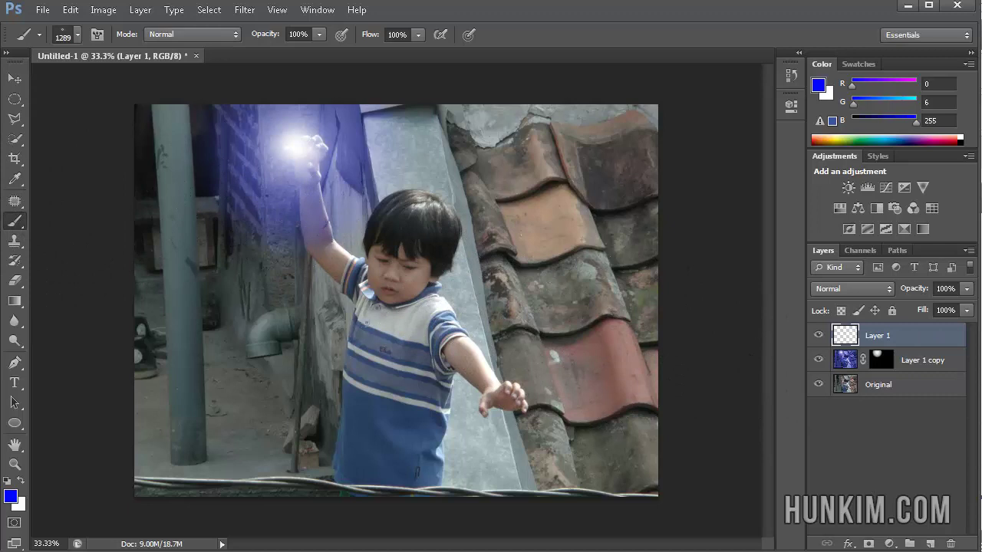
Set the energy-burst brush to 800 px and stamp it once over the glowing orb.
{"action": "right_click", "coordinate": [13, 222]}
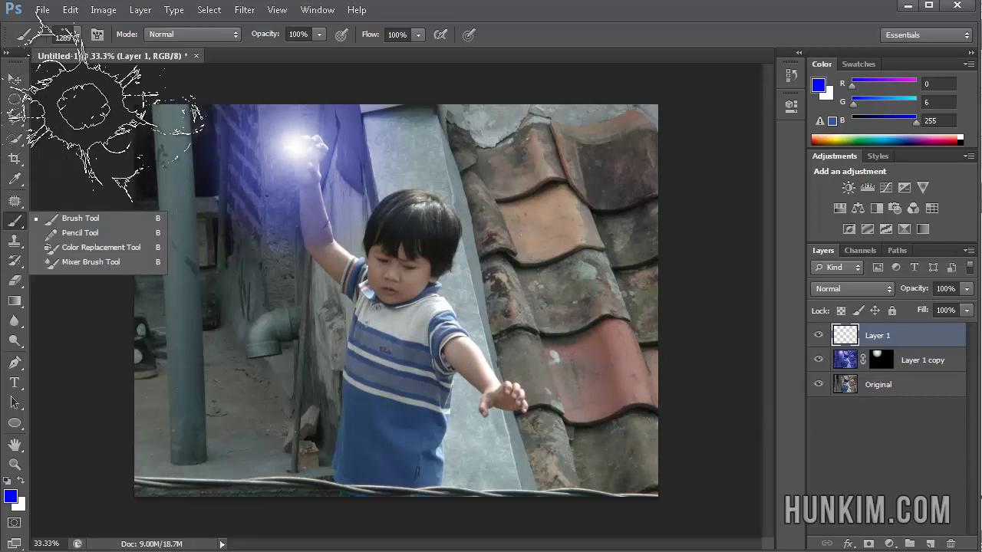
{"action": "left_click", "coordinate": [77, 37]}
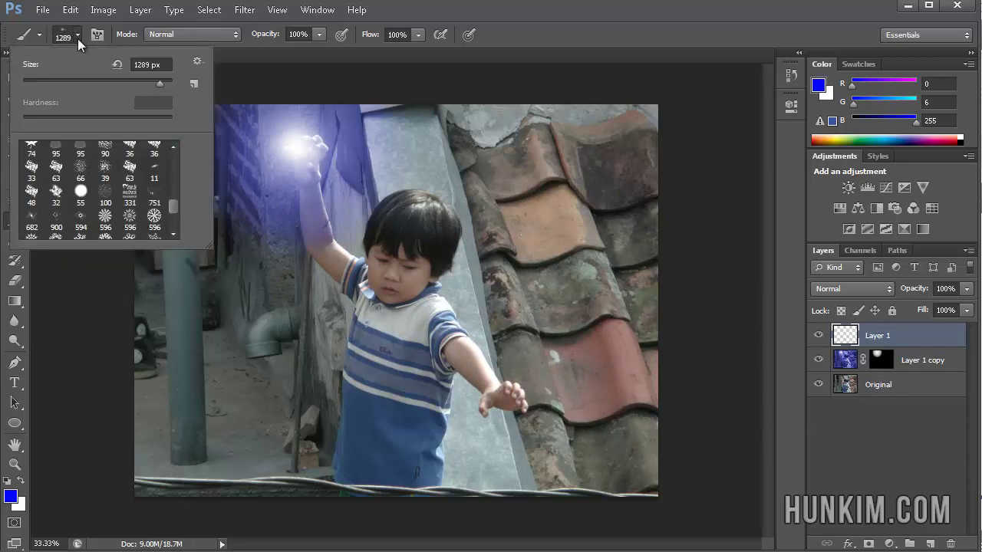
{"action": "double_click", "coordinate": [143, 65]}
{"action": "type", "text": "800"}
{"action": "key", "text": "Return"}
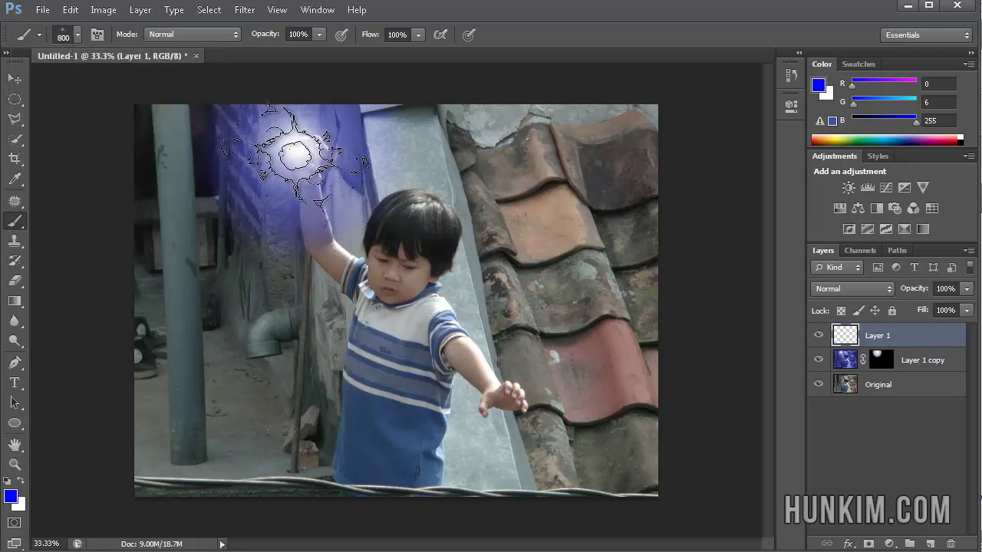
{"action": "left_click", "coordinate": [291, 149]}
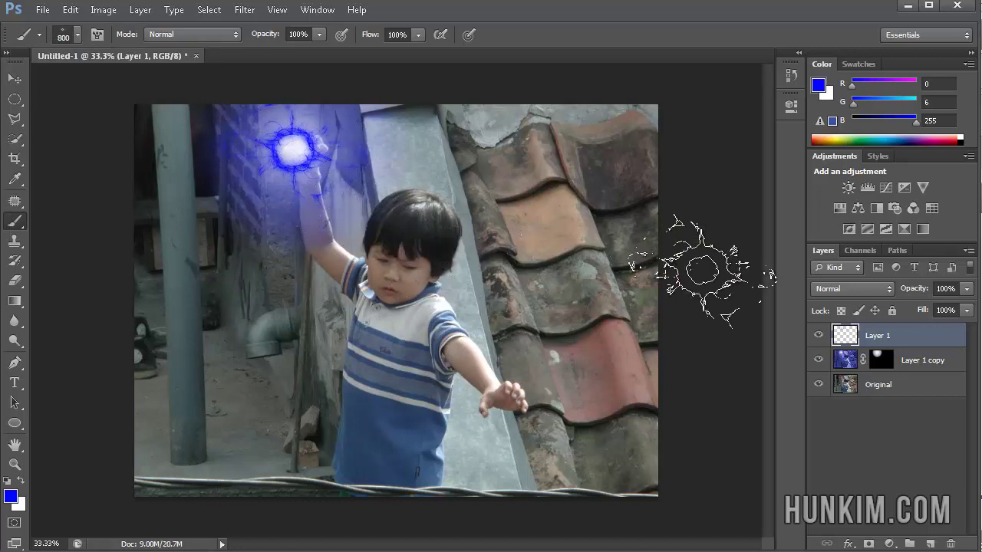
Try Multiply, then set Layer 1's blend mode to Screen and pick the Ellipse tool.
{"action": "left_click", "coordinate": [874, 288]}
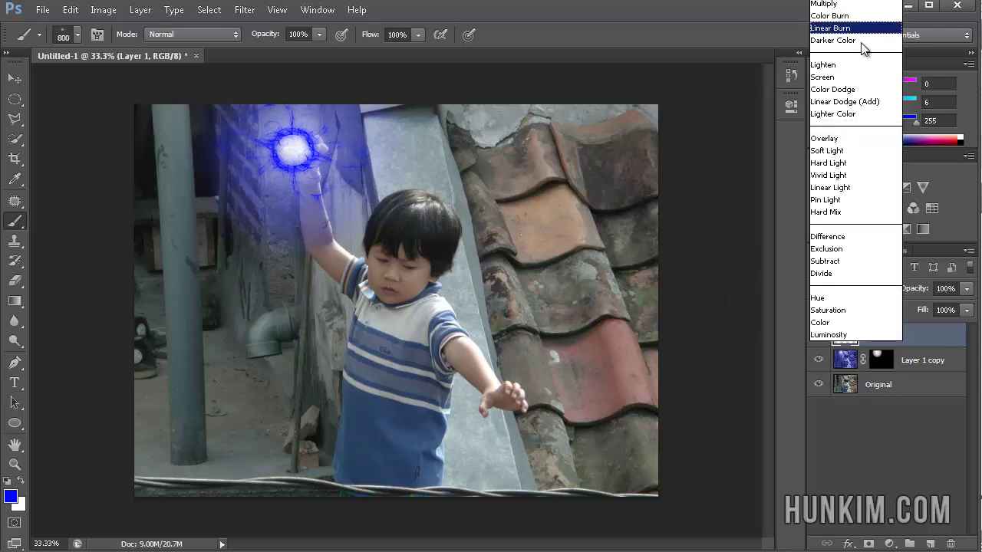
{"action": "left_click", "coordinate": [839, 7]}
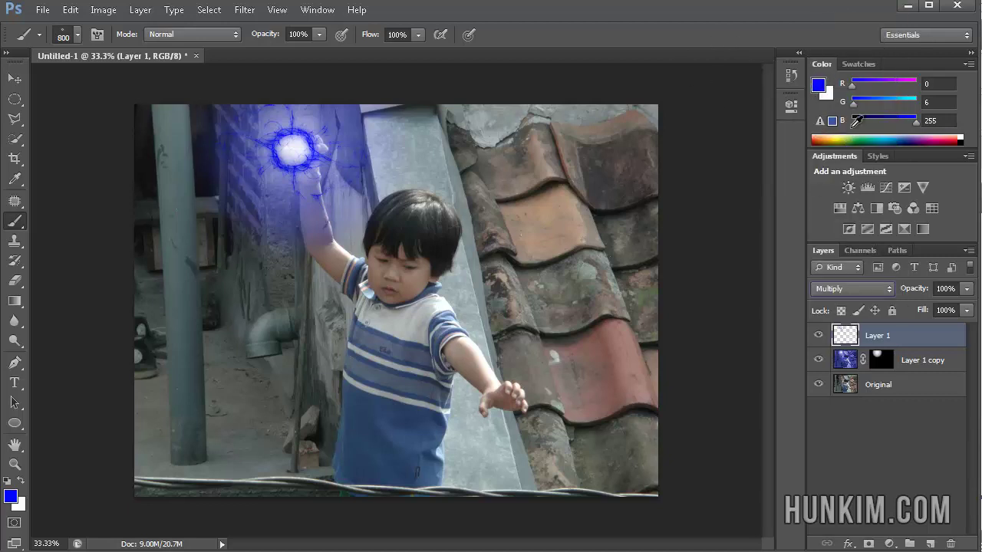
{"action": "left_click", "coordinate": [862, 287]}
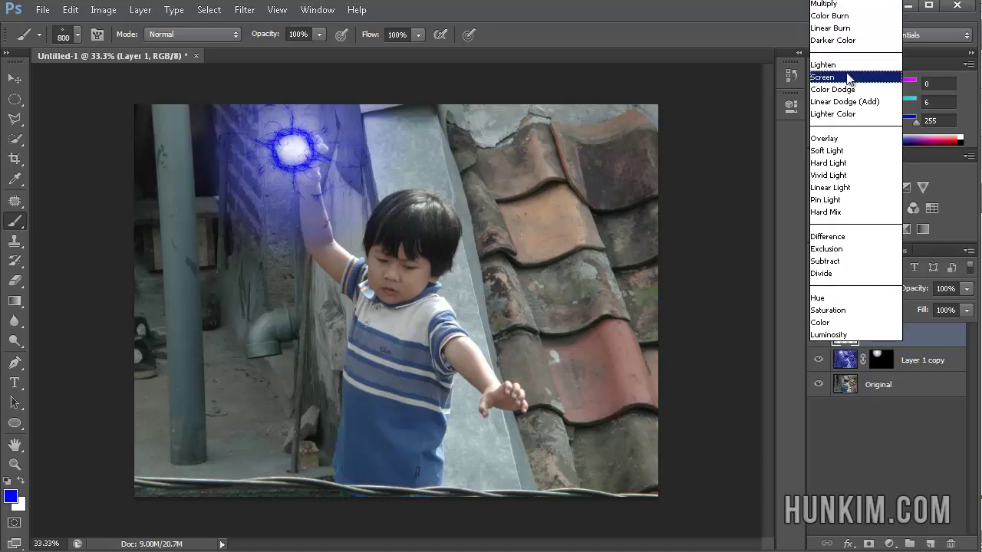
{"action": "left_click", "coordinate": [847, 76]}
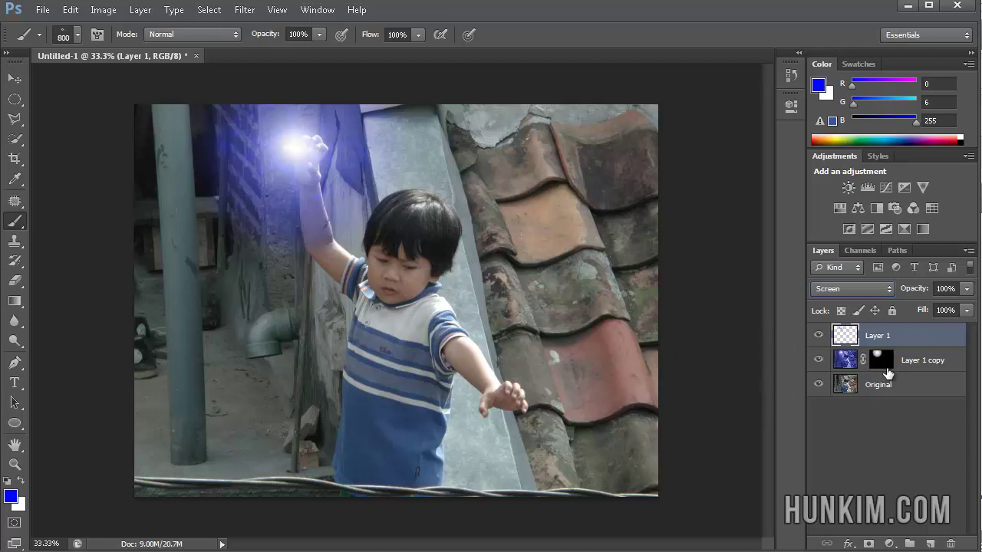
{"action": "key", "text": "u"}
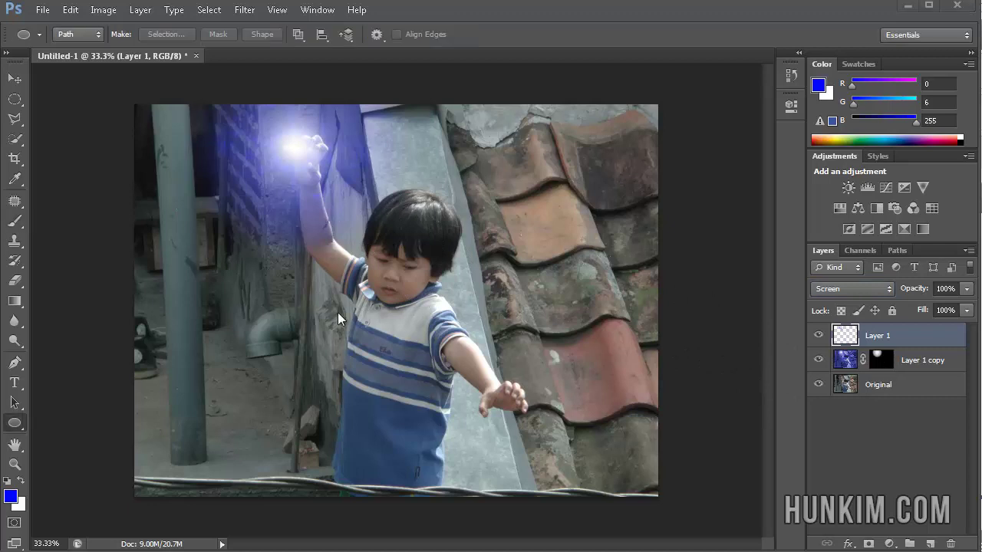
Keep the Ellipse tool in Path mode.
{"action": "left_click", "coordinate": [14, 424]}
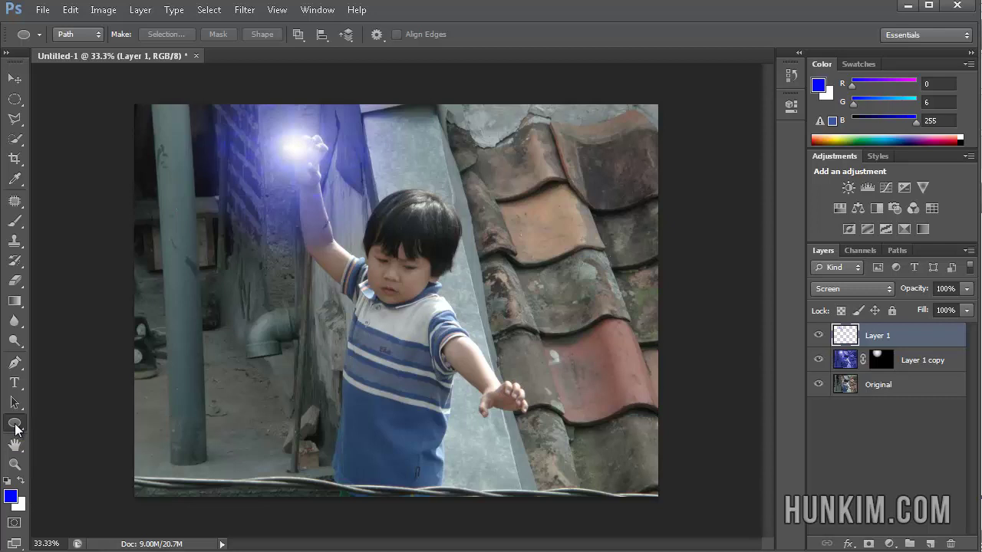
{"action": "left_click", "coordinate": [91, 35]}
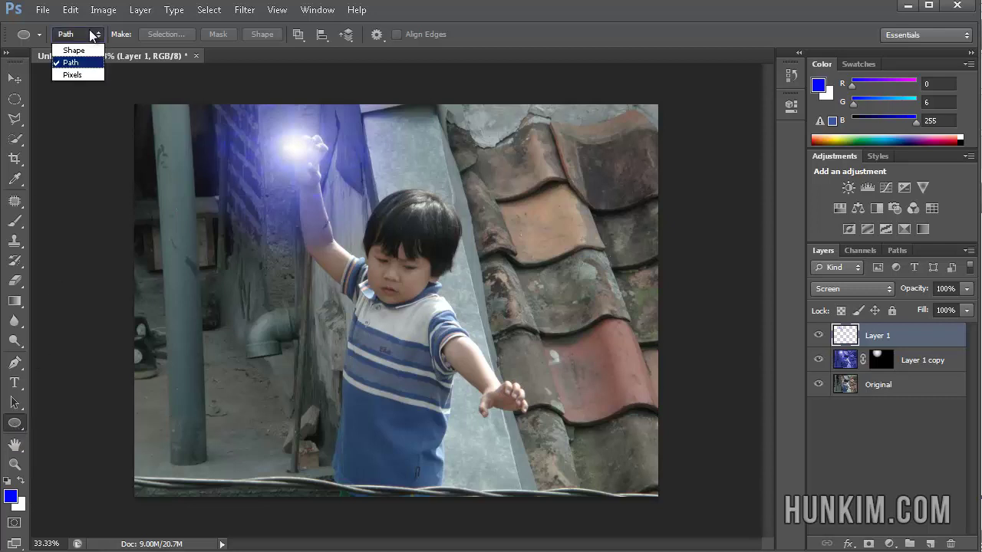
{"action": "left_click", "coordinate": [91, 59]}
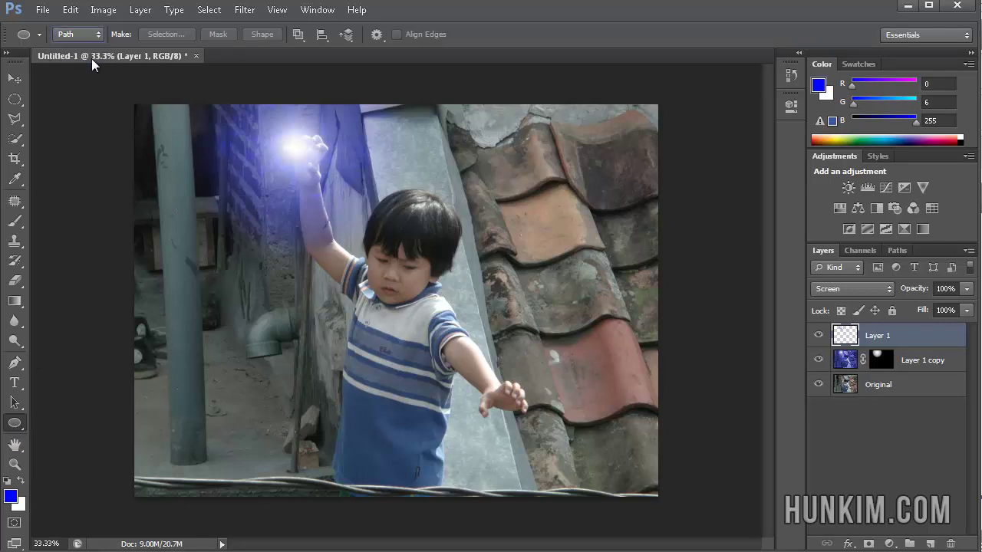
Choose the Brush tool with a soft round tip sized to 100 px.
{"action": "left_click", "coordinate": [19, 221]}
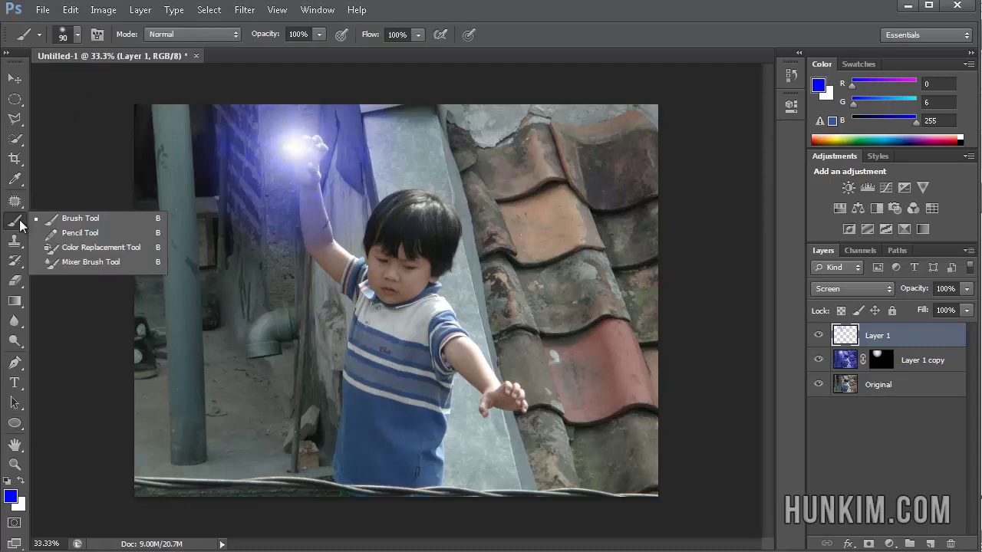
{"action": "left_click", "coordinate": [61, 221]}
{"action": "left_click", "coordinate": [78, 36]}
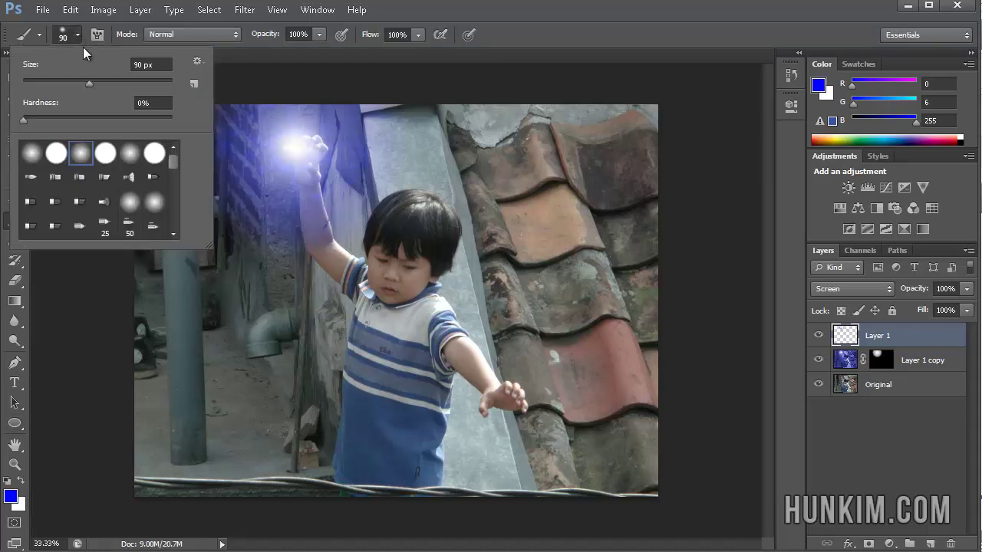
{"action": "double_click", "coordinate": [80, 158]}
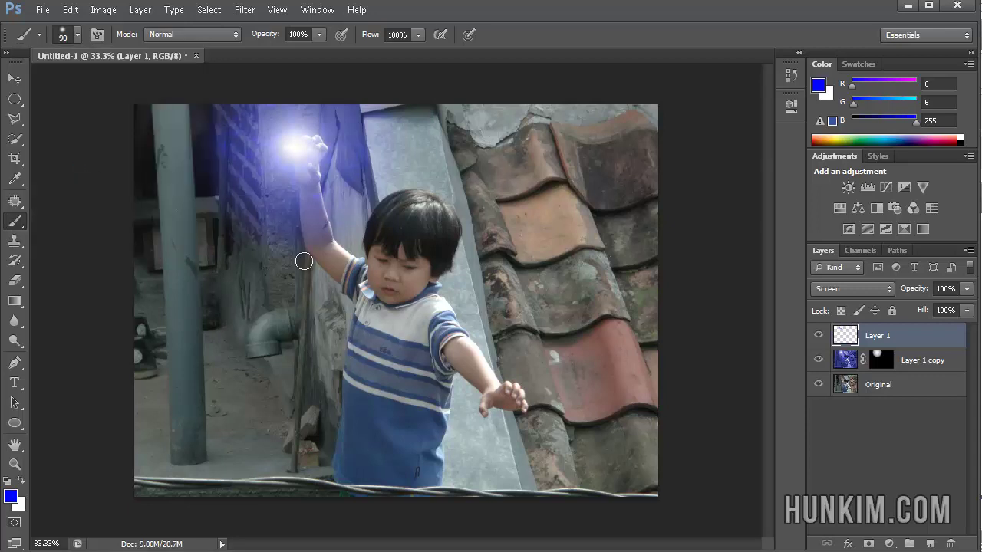
{"action": "key", "text": "bracketright"}
{"action": "key", "text": "bracketright"}
{"action": "key", "text": "bracketright"}
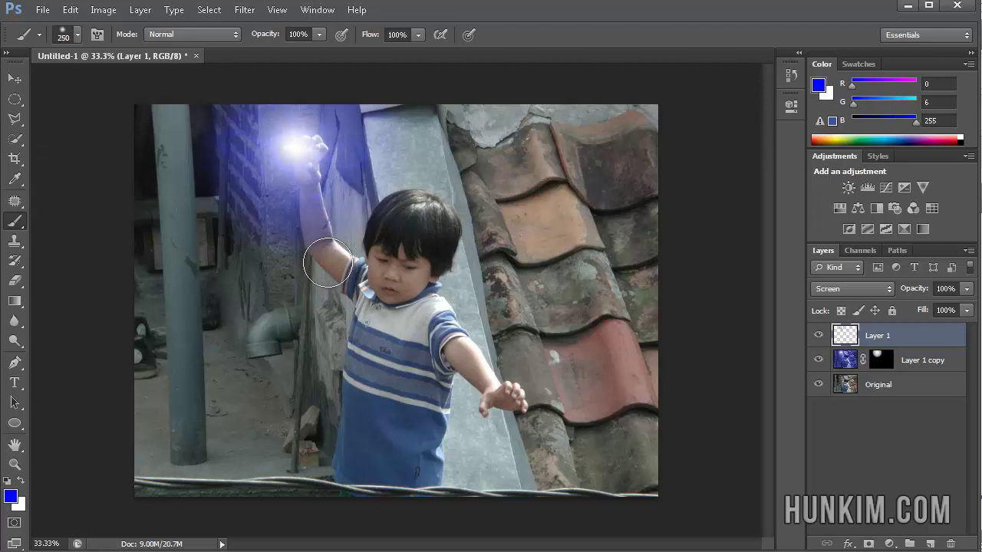
{"action": "key", "text": "bracketleft"}
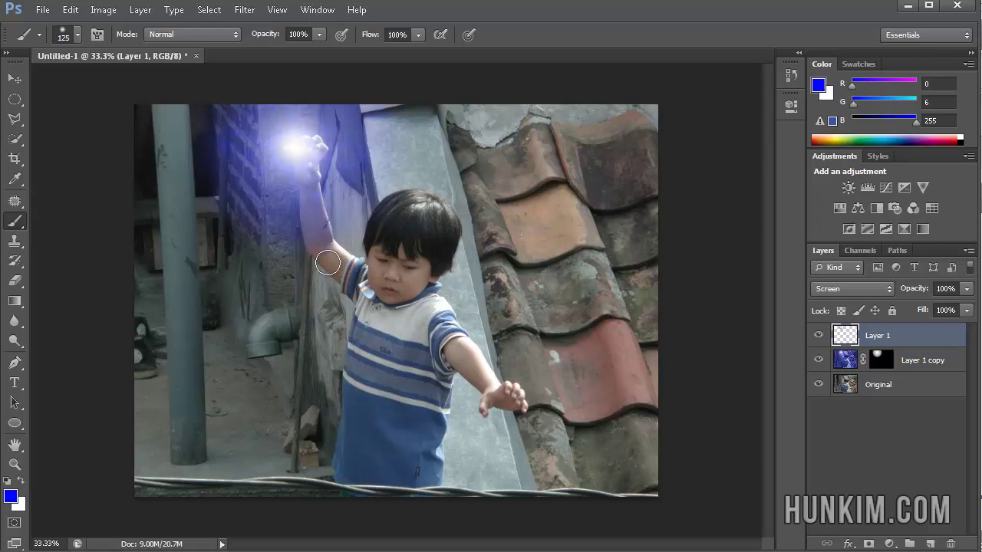
{"action": "key", "text": "bracketleft"}
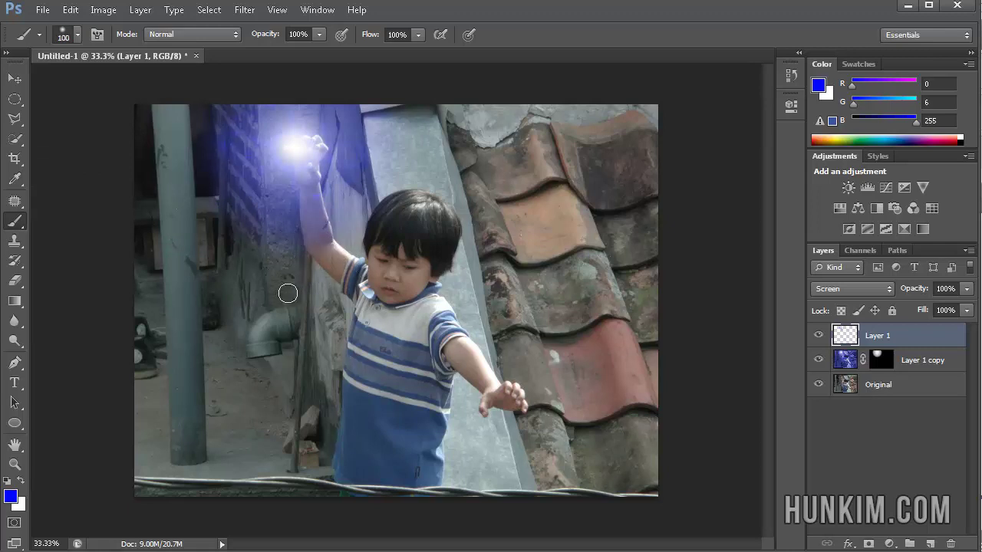
{"action": "left_click", "coordinate": [17, 426]}
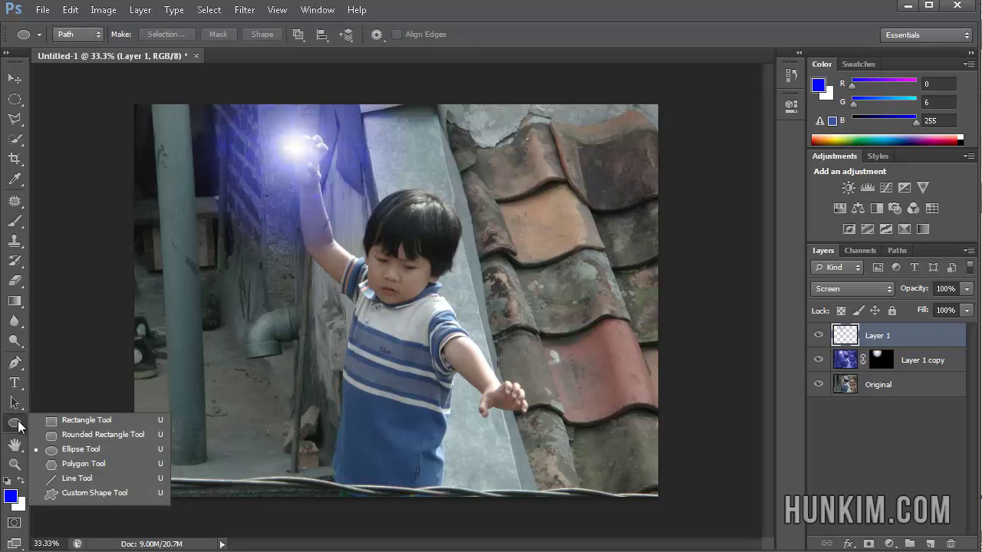
Draw an ellipse path around the boy, then scale, rotate about 12° and reposition it.
{"action": "left_click", "coordinate": [84, 449]}
{"action": "mouse_move", "coordinate": [208, 129]}
{"action": "left_mouse_down"}
{"action": "mouse_move", "coordinate": [434, 230]}
{"action": "mouse_move", "coordinate": [531, 386]}
{"action": "mouse_move", "coordinate": [595, 434]}
{"action": "left_mouse_up"}
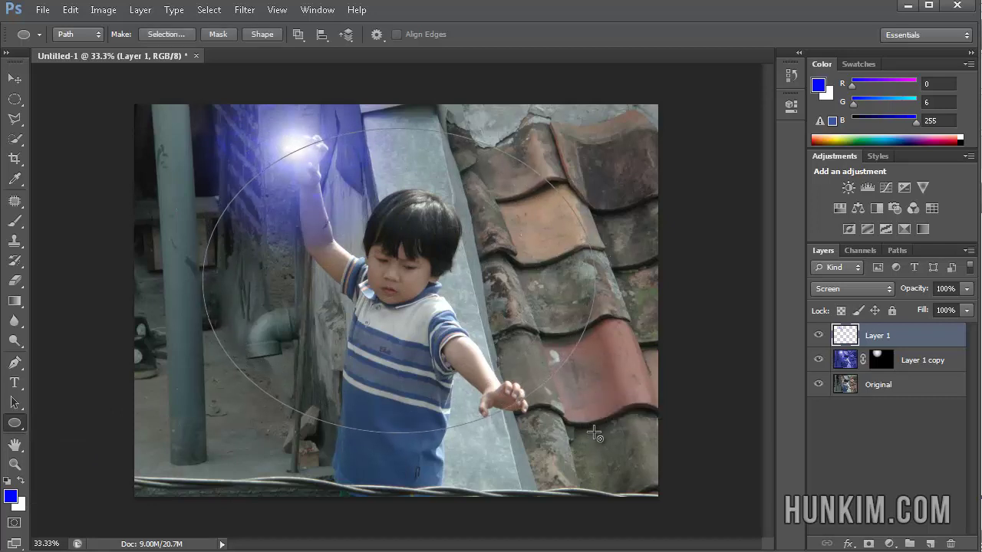
{"action": "key", "text": "ctrl+t"}
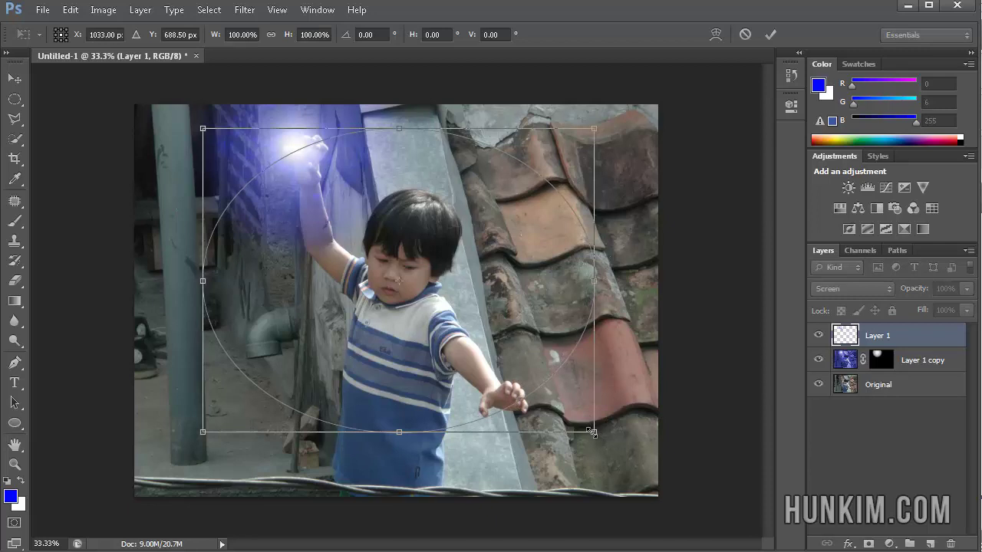
{"action": "left_click_drag", "start_coordinate": [594, 432], "coordinate": [614, 418]}
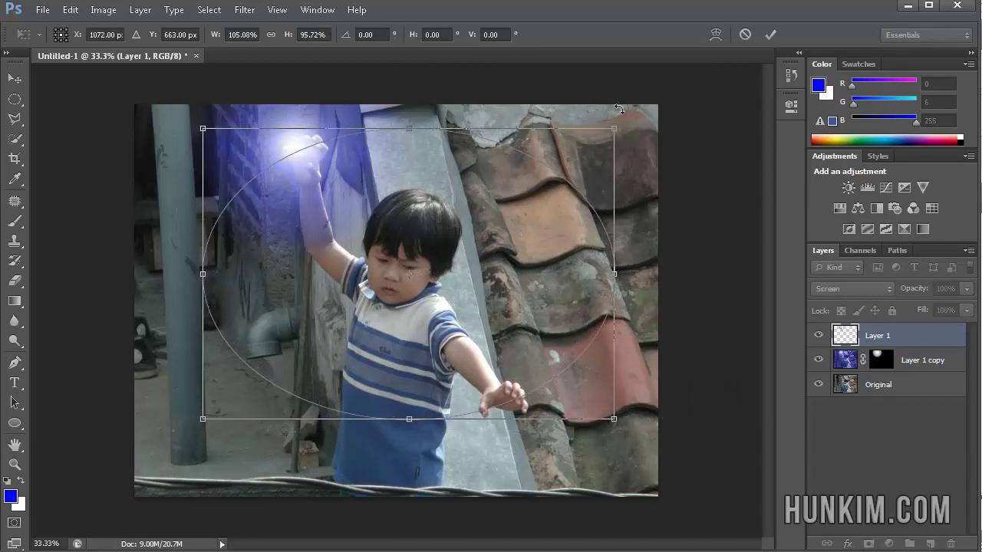
{"action": "left_click_drag", "start_coordinate": [619, 109], "coordinate": [657, 156]}
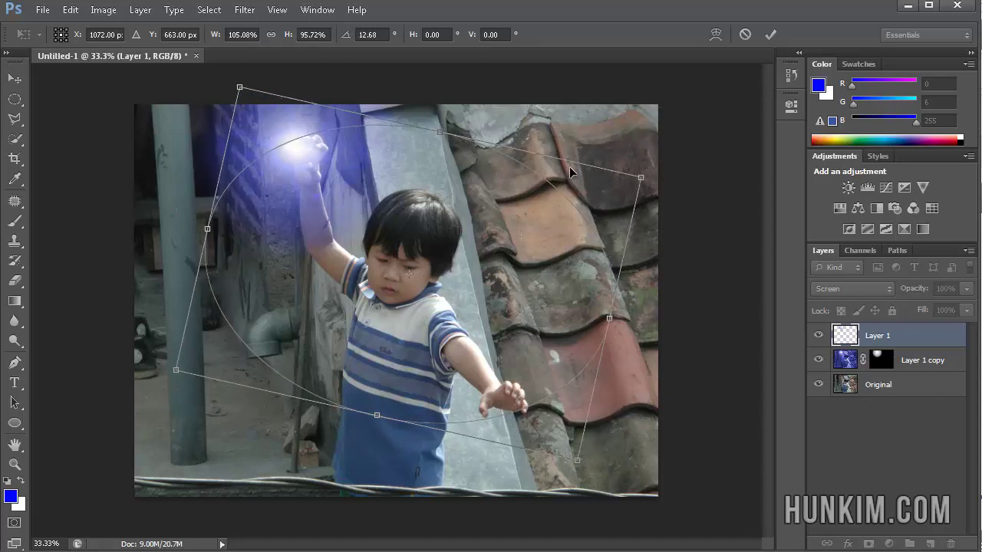
{"action": "left_click_drag", "start_coordinate": [542, 155], "coordinate": [513, 175]}
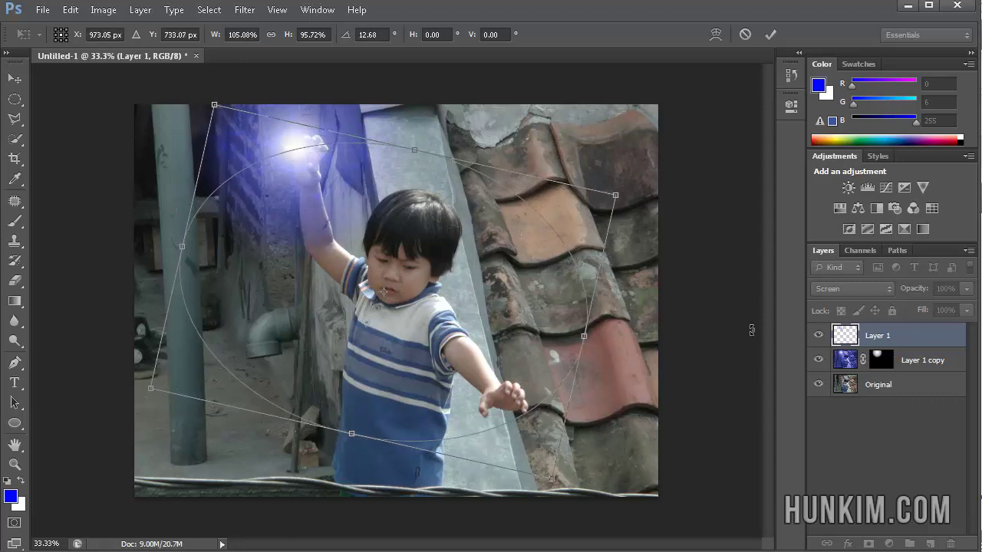
{"action": "left_click_drag", "start_coordinate": [550, 481], "coordinate": [564, 459]}
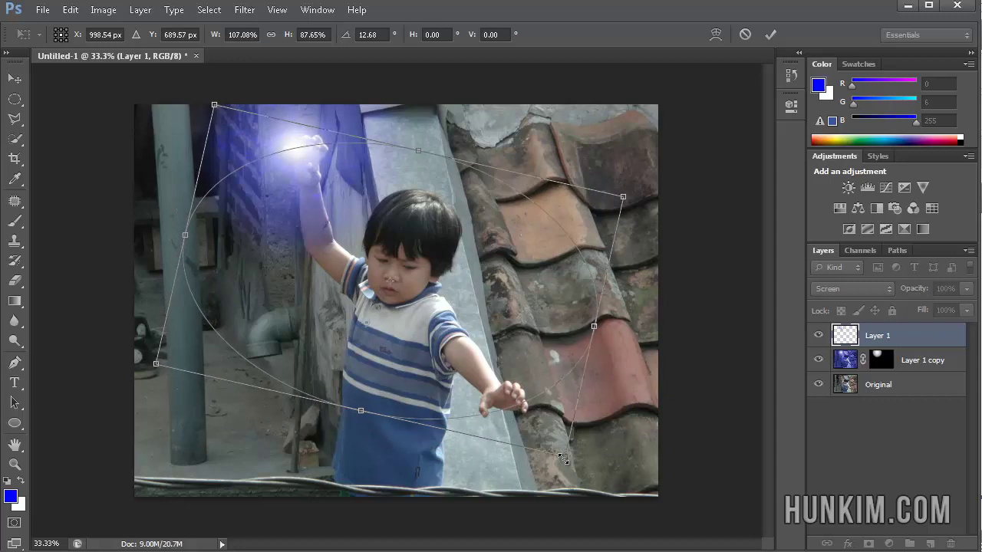
{"action": "key", "text": "Return"}
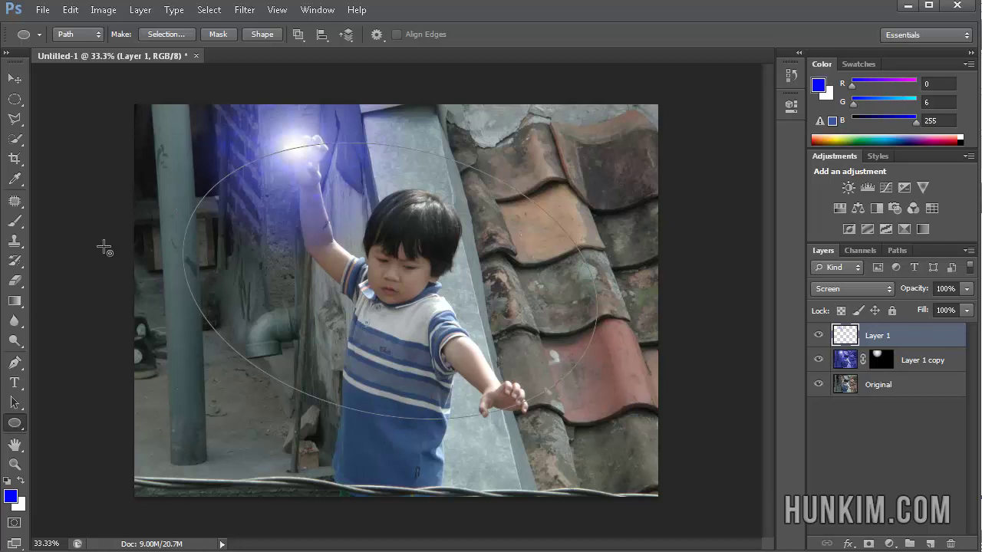
Stroke the elliptical path with the Brush tool and Simulate Pressure checked.
{"action": "right_click", "coordinate": [222, 337]}
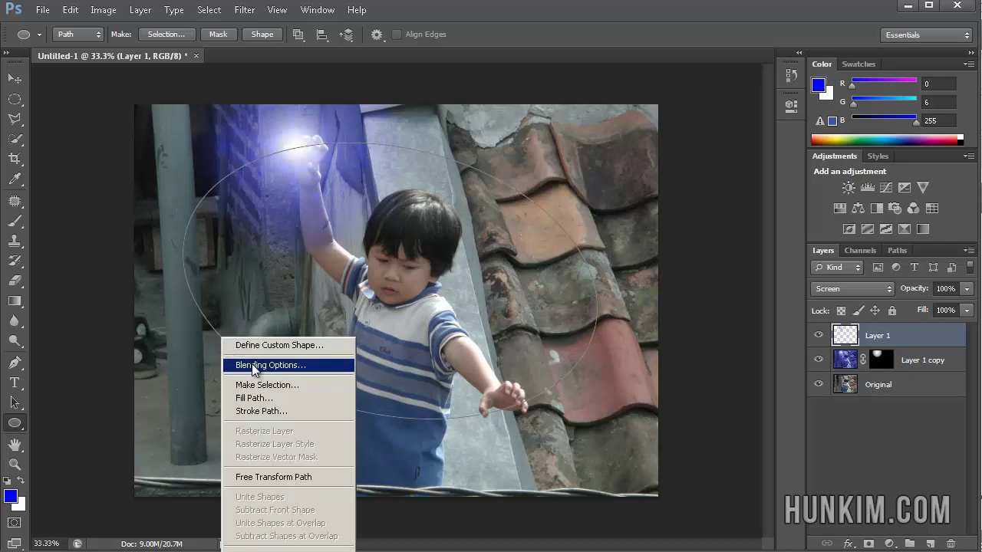
{"action": "left_click", "coordinate": [315, 410]}
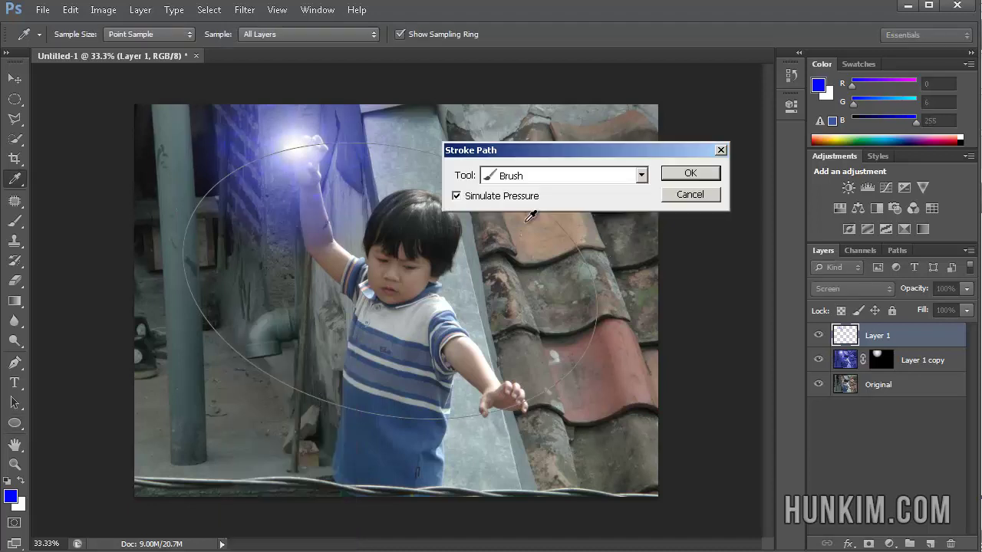
{"action": "left_click", "coordinate": [536, 176]}
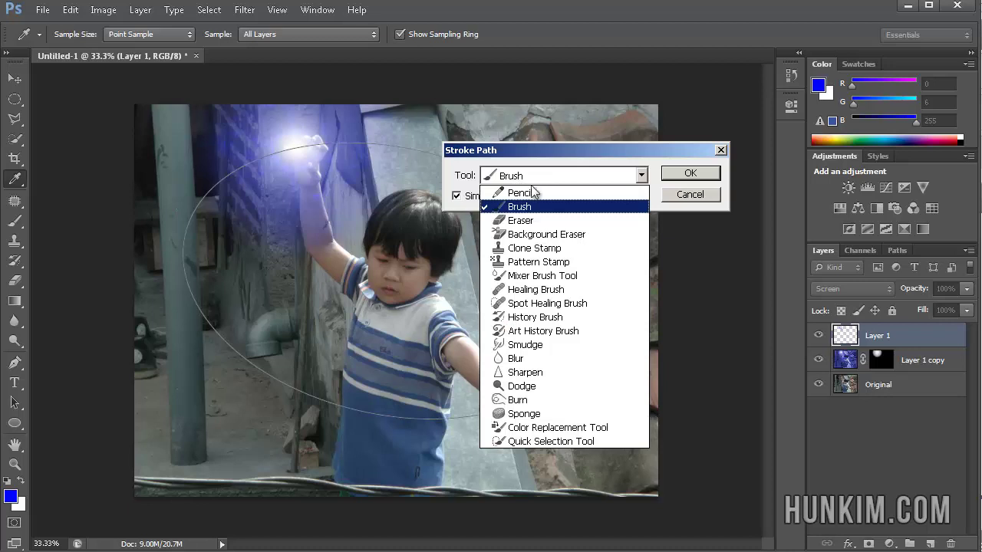
{"action": "left_click", "coordinate": [533, 206]}
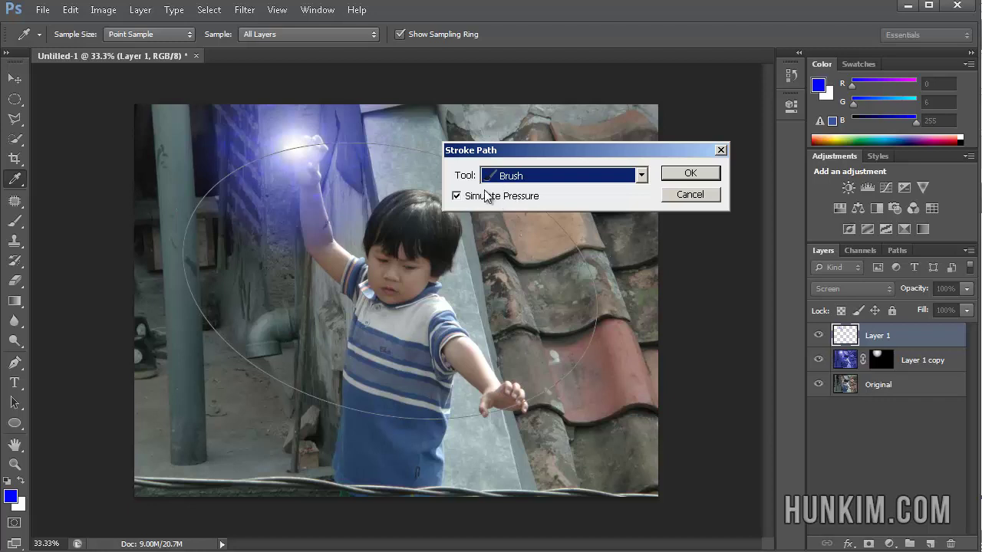
{"action": "left_click", "coordinate": [689, 175]}
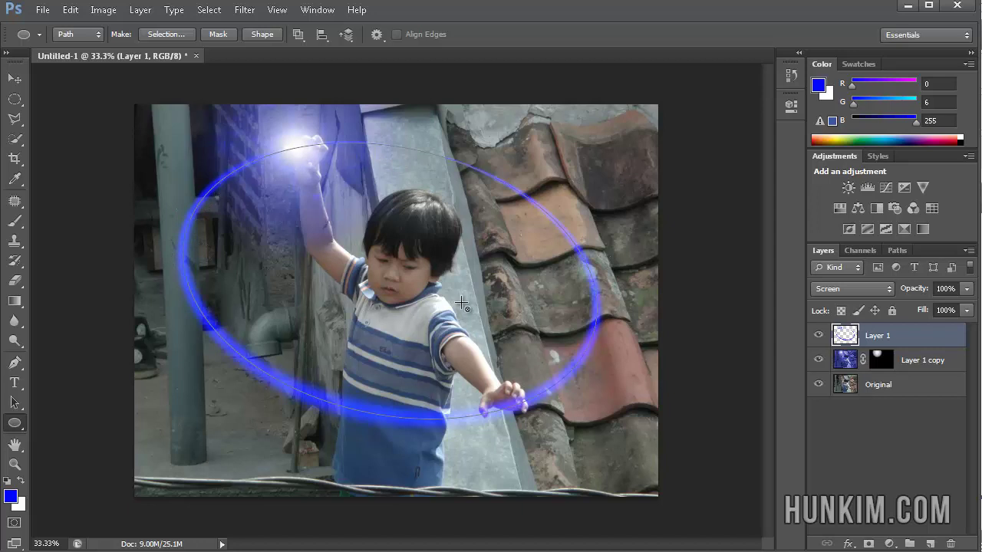
Set Layer 1 opacity to 75% and hide the path outline.
{"action": "left_click", "coordinate": [943, 289]}
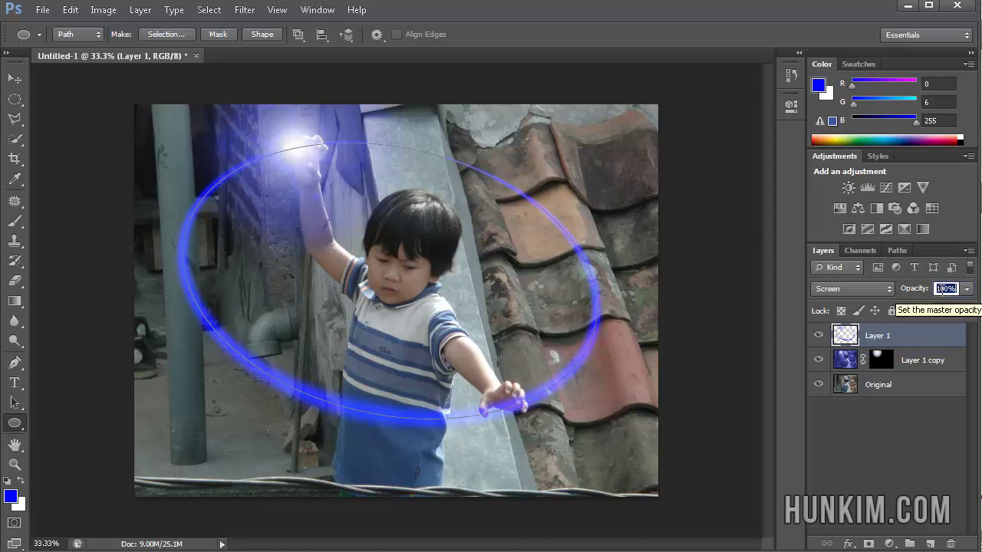
{"action": "type", "text": "75"}
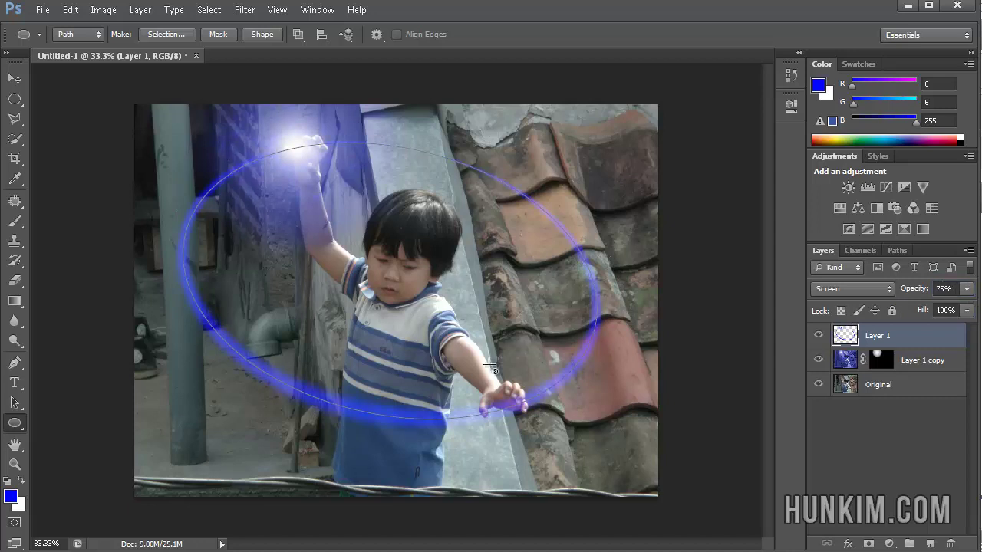
{"action": "key", "text": "Return"}
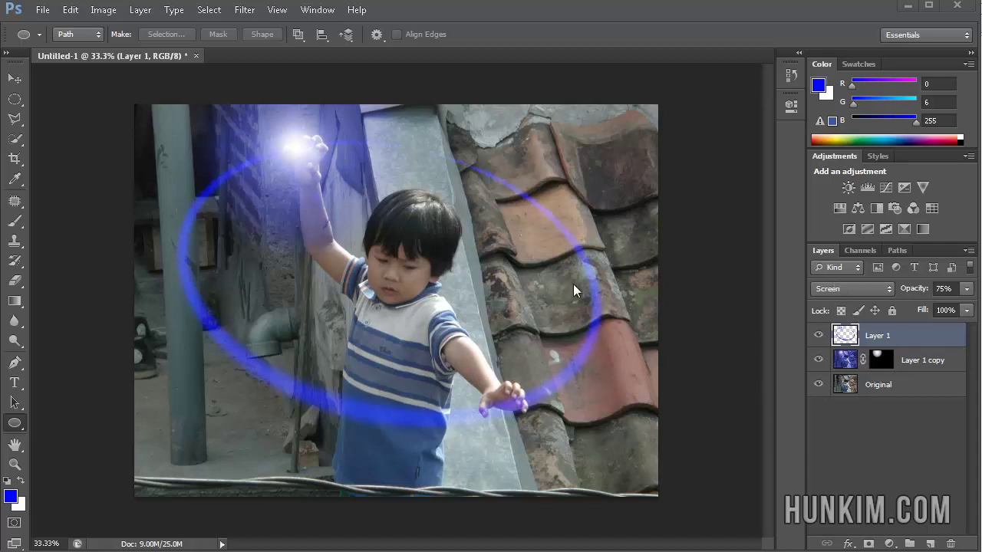
Push the blue ring into wavy tendrils with Liquify's Forward Warp tool and apply it.
{"action": "left_click", "coordinate": [239, 7]}
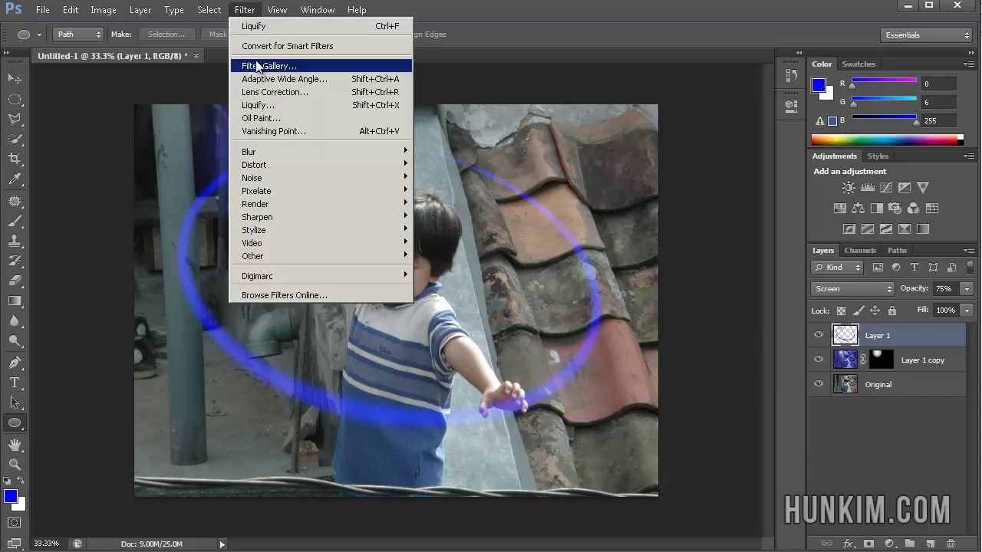
{"action": "mouse_move", "coordinate": [277, 9]}
{"action": "mouse_move", "coordinate": [246, 10]}
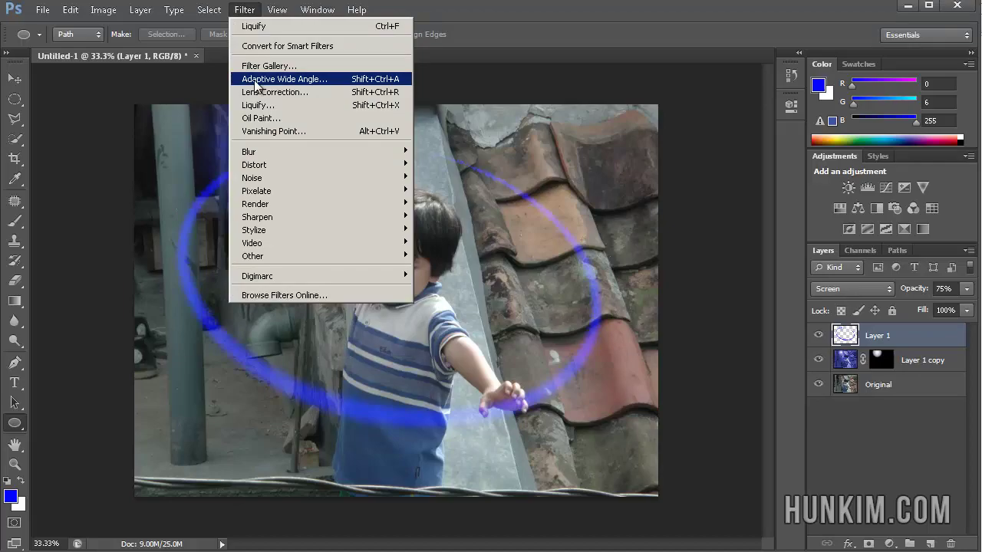
{"action": "left_click", "coordinate": [257, 105]}
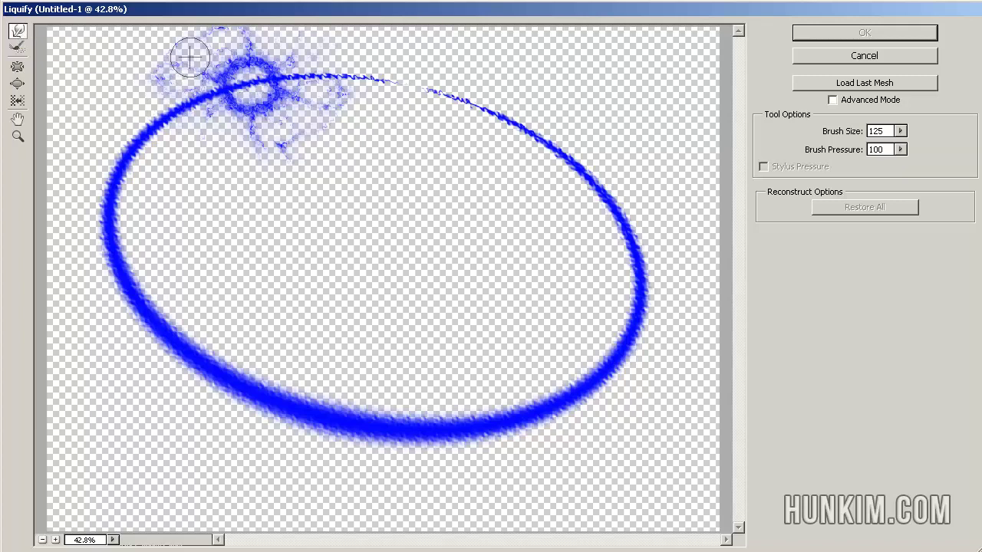
{"action": "mouse_move", "coordinate": [255, 82]}
{"action": "left_mouse_down"}
{"action": "mouse_move", "coordinate": [188, 88]}
{"action": "mouse_move", "coordinate": [244, 47]}
{"action": "mouse_move", "coordinate": [255, 58]}
{"action": "left_mouse_up"}
{"action": "mouse_move", "coordinate": [171, 159]}
{"action": "left_mouse_down"}
{"action": "mouse_move", "coordinate": [155, 189]}
{"action": "mouse_move", "coordinate": [75, 245]}
{"action": "mouse_move", "coordinate": [120, 266]}
{"action": "mouse_move", "coordinate": [132, 320]}
{"action": "mouse_move", "coordinate": [102, 346]}
{"action": "mouse_move", "coordinate": [247, 329]}
{"action": "mouse_move", "coordinate": [179, 427]}
{"action": "mouse_move", "coordinate": [383, 403]}
{"action": "mouse_move", "coordinate": [360, 478]}
{"action": "mouse_move", "coordinate": [337, 427]}
{"action": "mouse_move", "coordinate": [301, 406]}
{"action": "mouse_move", "coordinate": [291, 465]}
{"action": "mouse_move", "coordinate": [446, 409]}
{"action": "mouse_move", "coordinate": [596, 452]}
{"action": "mouse_move", "coordinate": [564, 356]}
{"action": "mouse_move", "coordinate": [658, 366]}
{"action": "mouse_move", "coordinate": [604, 309]}
{"action": "mouse_move", "coordinate": [703, 283]}
{"action": "mouse_move", "coordinate": [597, 250]}
{"action": "mouse_move", "coordinate": [639, 181]}
{"action": "mouse_move", "coordinate": [594, 159]}
{"action": "mouse_move", "coordinate": [548, 152]}
{"action": "mouse_move", "coordinate": [505, 98]}
{"action": "mouse_move", "coordinate": [472, 114]}
{"action": "mouse_move", "coordinate": [368, 76]}
{"action": "left_mouse_up"}
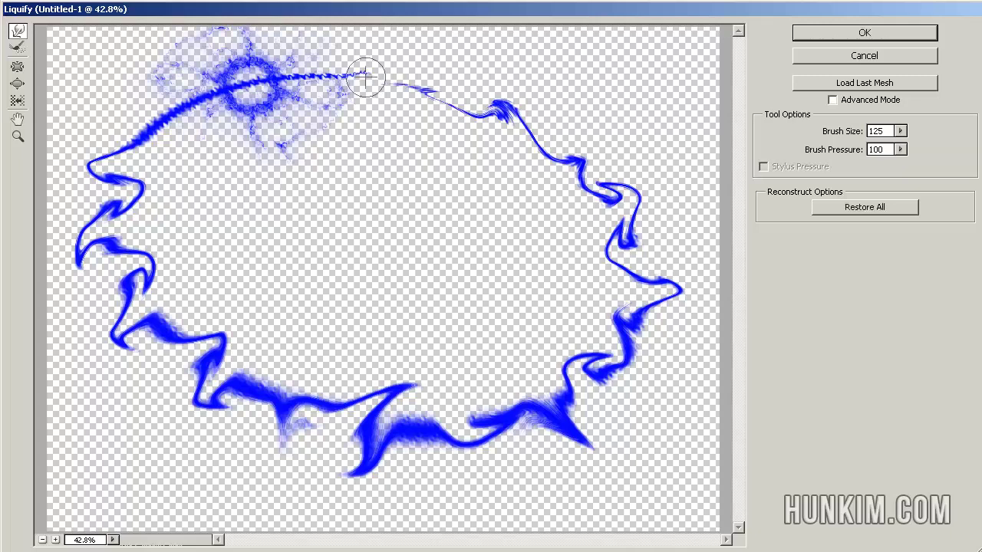
{"action": "left_click", "coordinate": [894, 36]}
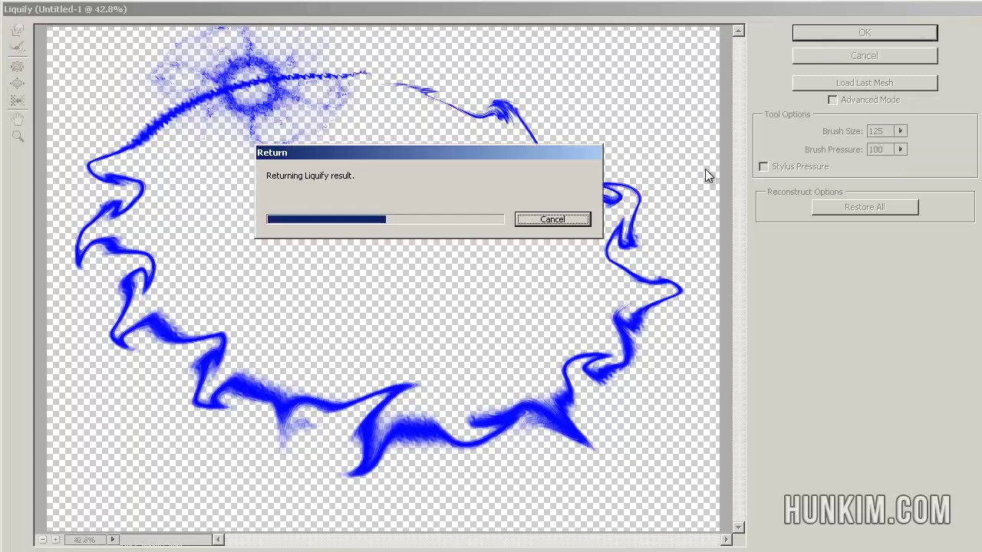